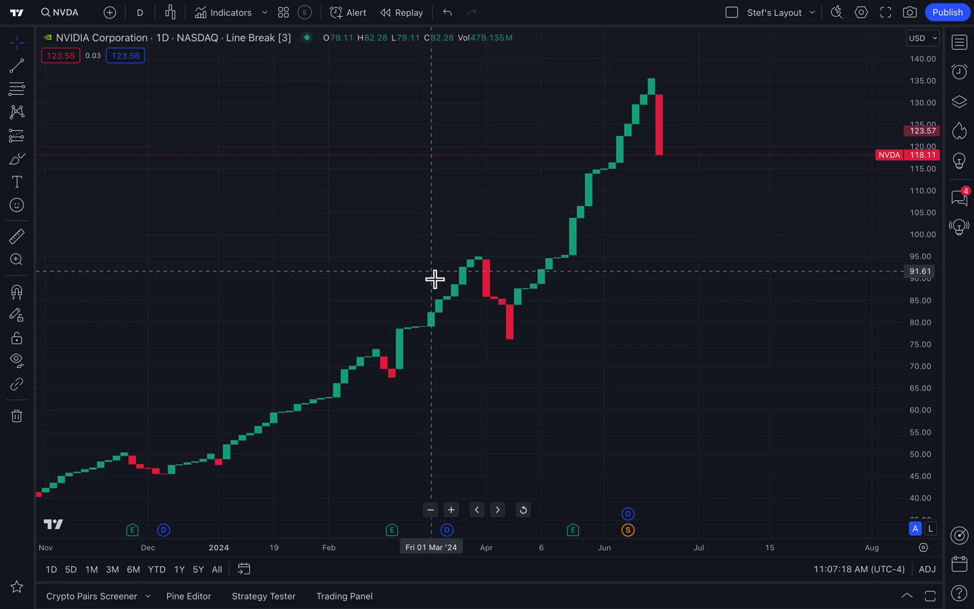
Zoom in on the NVDA daily bricks and keep the chart in Line break style.
{"action": "scroll", "coordinate": [437, 282], "scroll_direction": "up", "scroll_amount": 5}
{"action": "scroll", "coordinate": [437, 280], "scroll_direction": "up", "scroll_amount": 5}
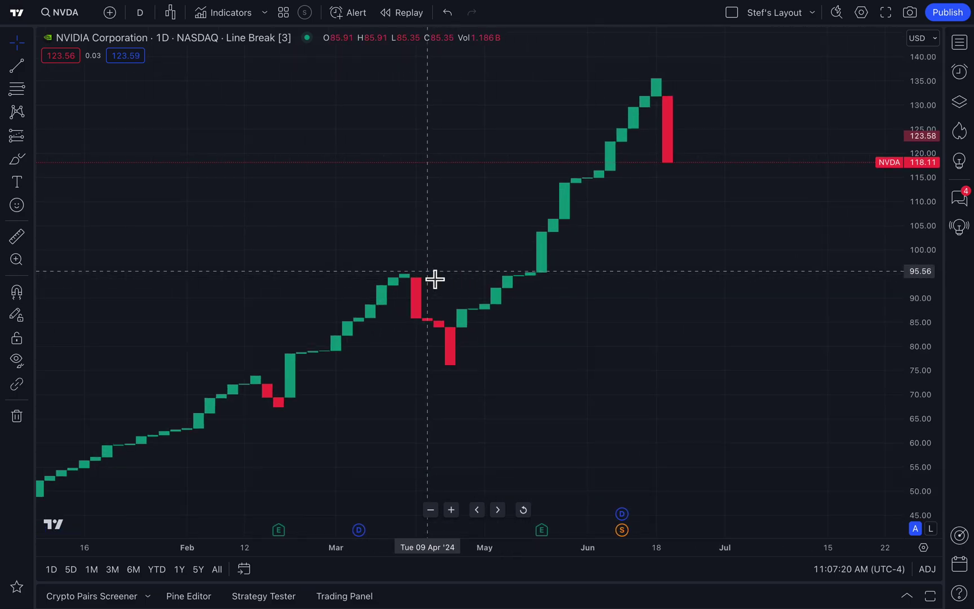
{"action": "scroll", "coordinate": [437, 282], "scroll_direction": "up", "scroll_amount": 2}
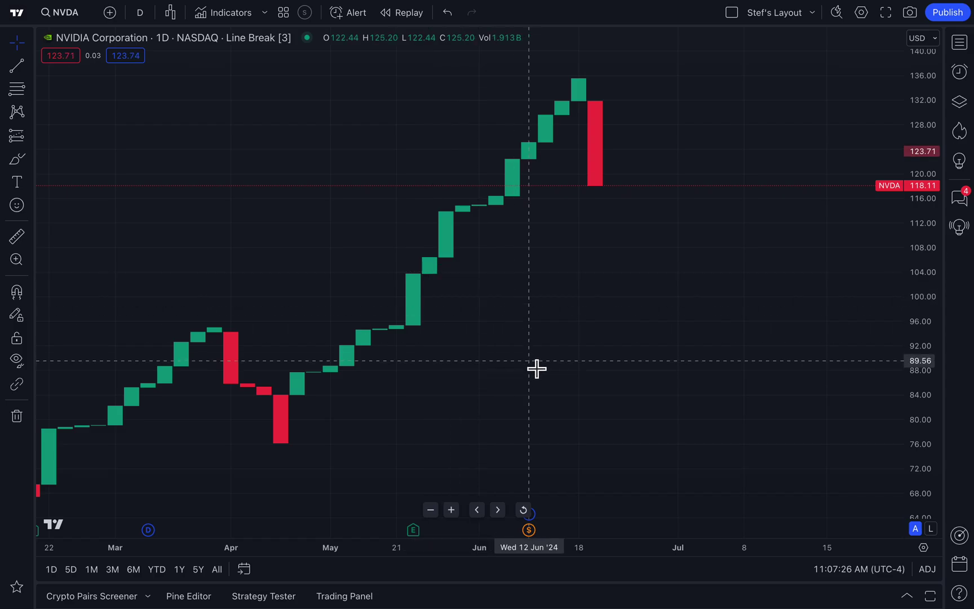
{"action": "left_click", "coordinate": [178, 17]}
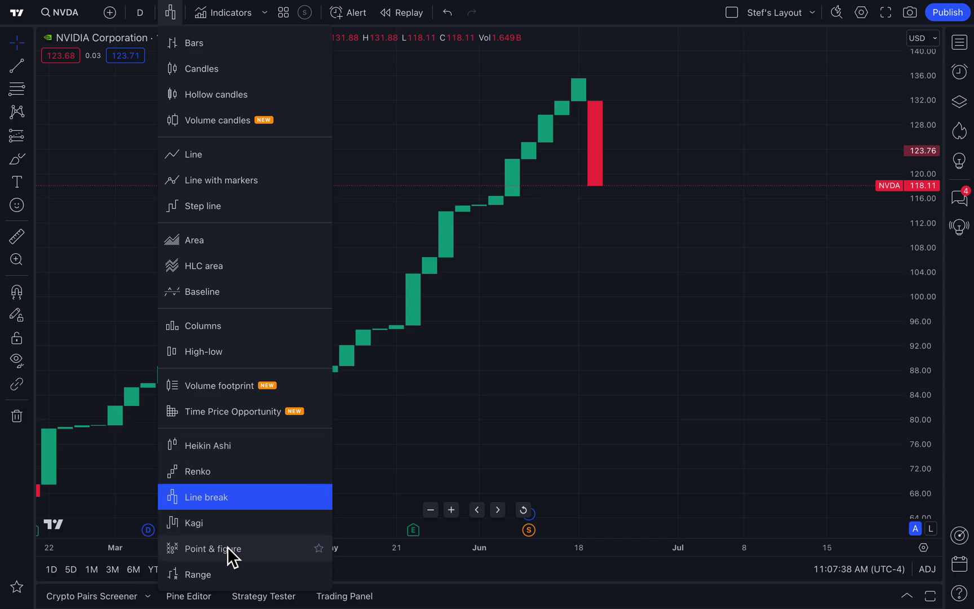
{"action": "left_click", "coordinate": [218, 498]}
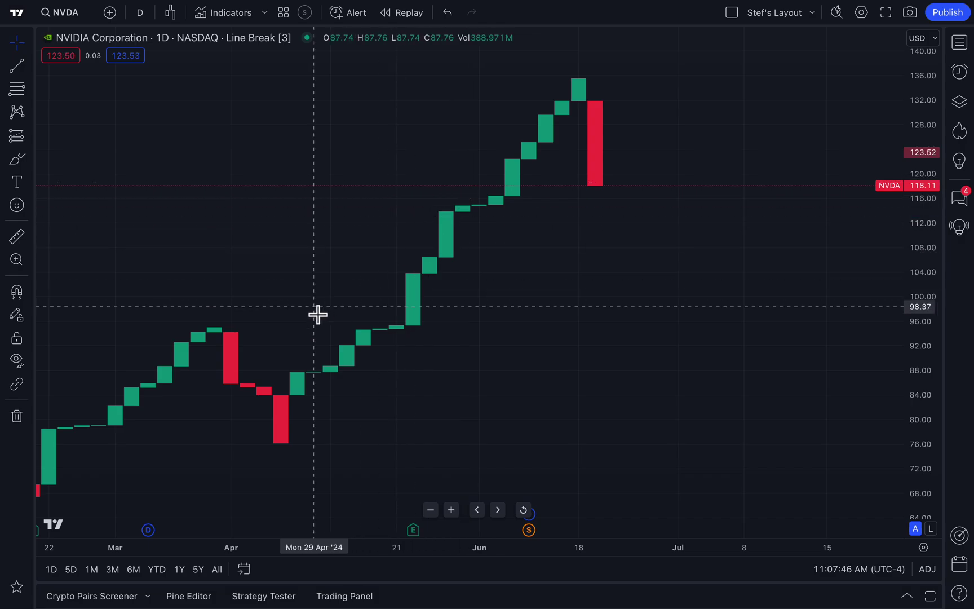
Pan back to the earlier February bricks, then bring up the chart-type list again.
{"action": "left_click_drag", "start_coordinate": [282, 317], "coordinate": [397, 314]}
{"action": "scroll", "coordinate": [396, 314], "scroll_direction": "up", "scroll_amount": 2}
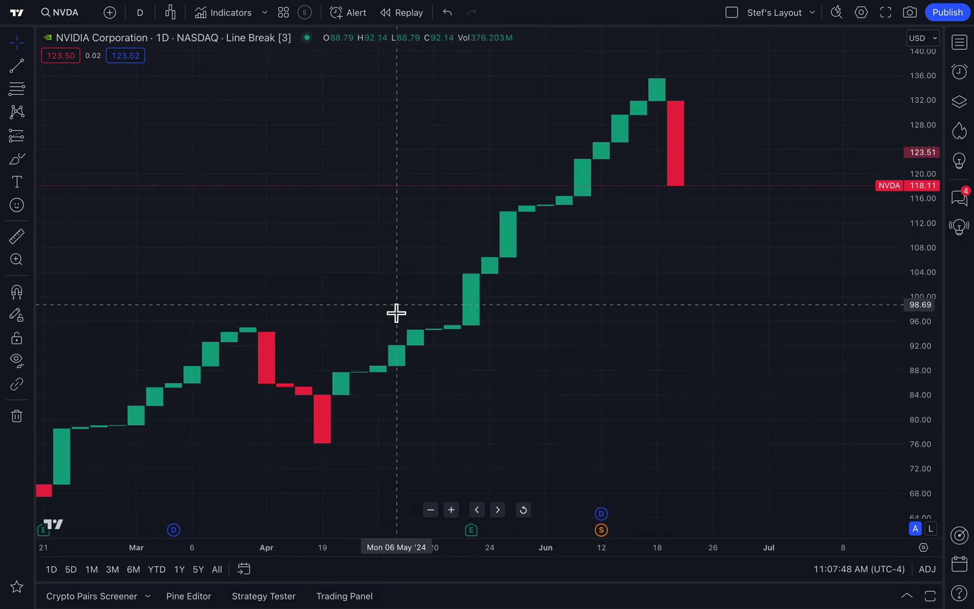
{"action": "scroll", "coordinate": [396, 313], "scroll_direction": "down", "scroll_amount": 3}
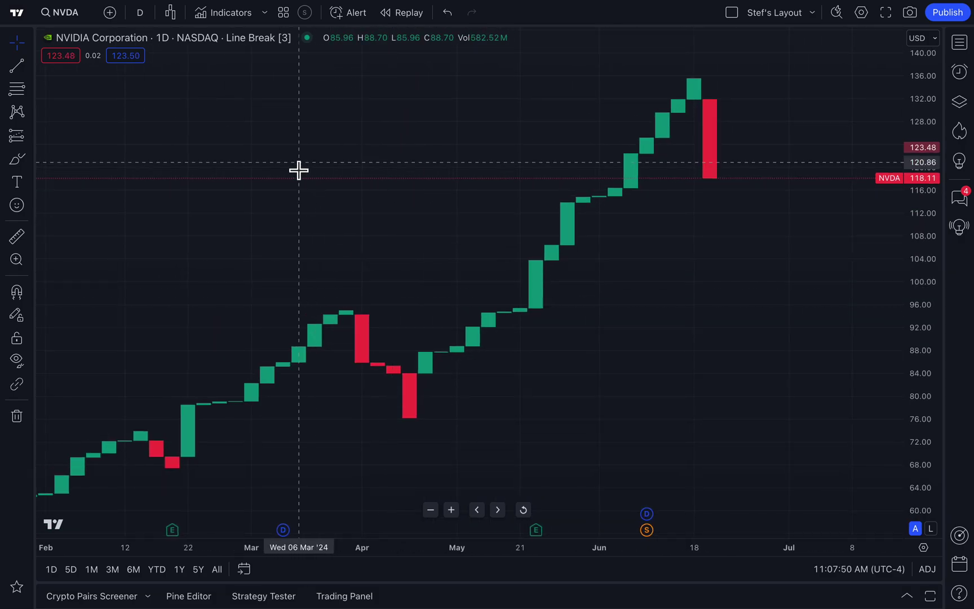
{"action": "left_click", "coordinate": [178, 15]}
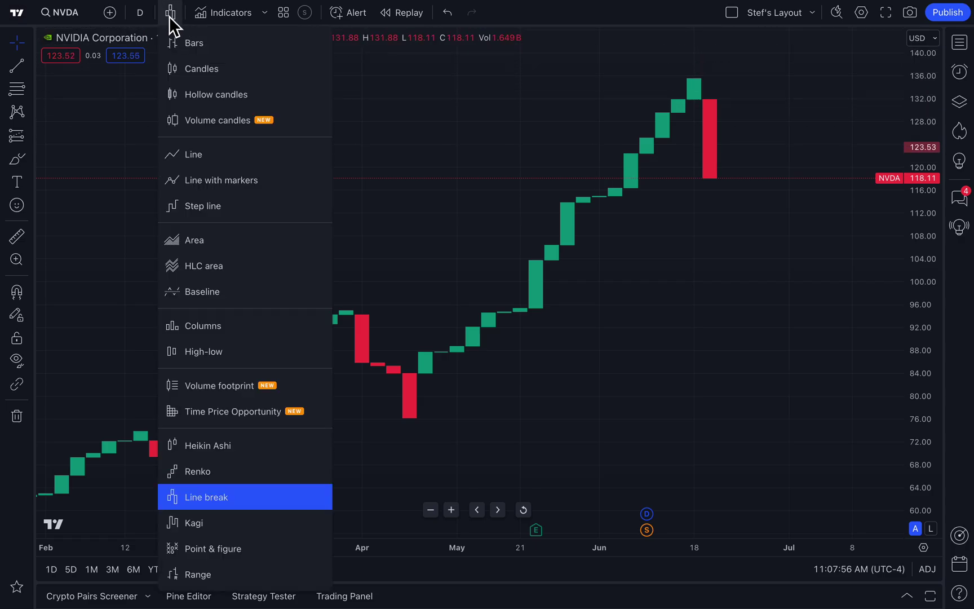
Switch the NVDA chart to candlesticks and zoom in.
{"action": "left_click", "coordinate": [208, 72]}
{"action": "scroll", "coordinate": [450, 310], "scroll_direction": "up", "scroll_amount": 2}
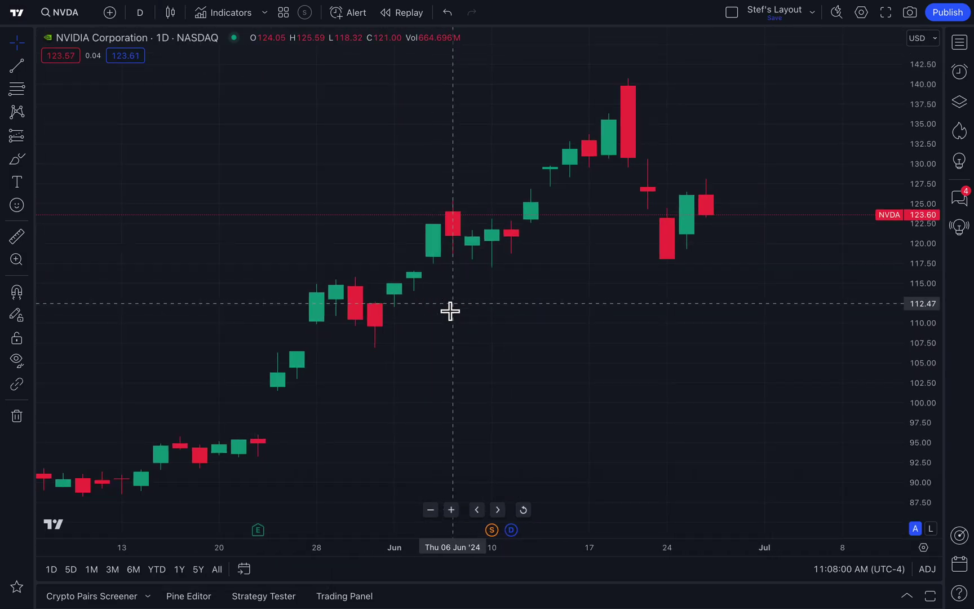
{"action": "scroll", "coordinate": [450, 311], "scroll_direction": "up", "scroll_amount": 1}
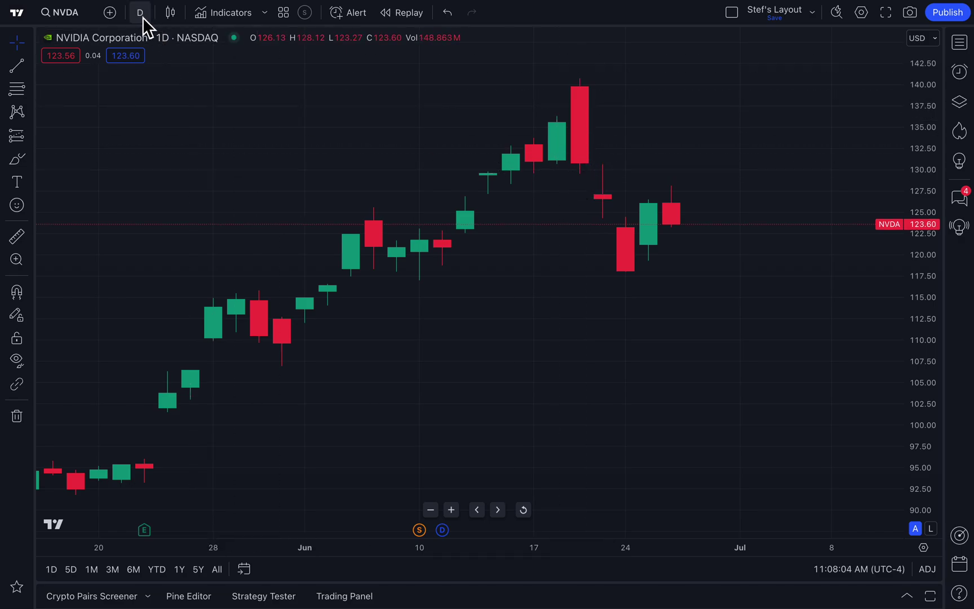
View the chart as an Area chart, then return it to Line break.
{"action": "left_click", "coordinate": [168, 21]}
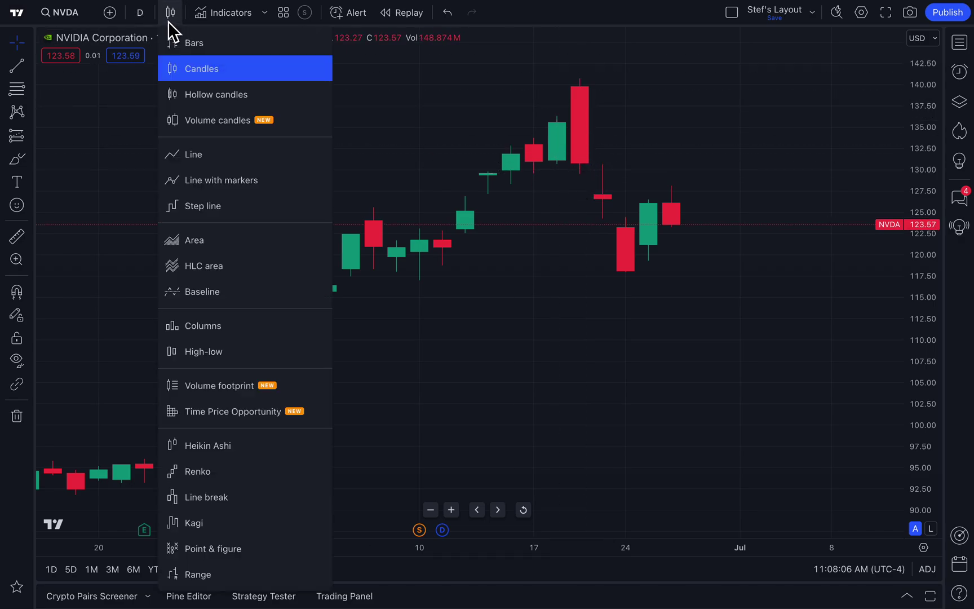
{"action": "left_click", "coordinate": [195, 238]}
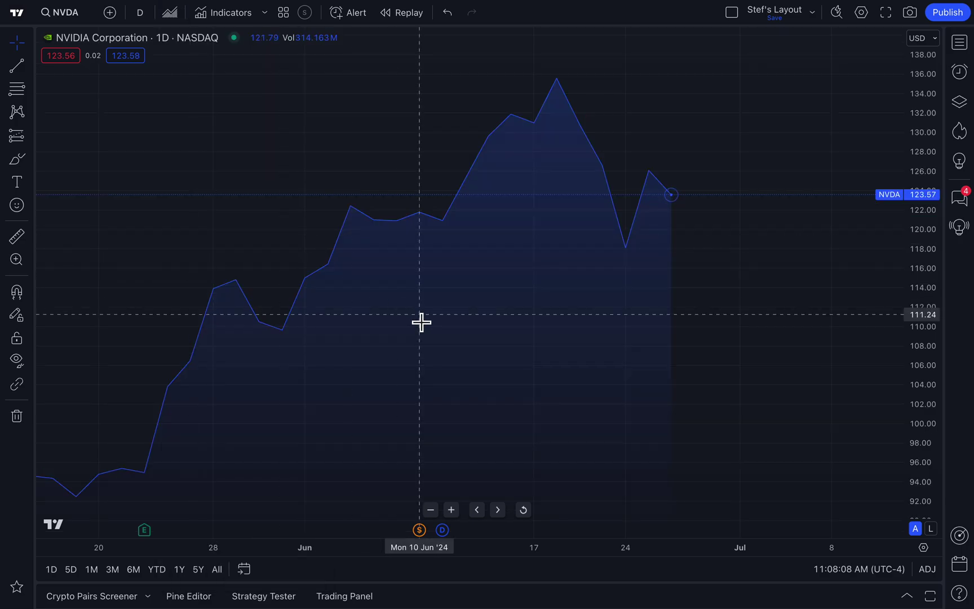
{"action": "scroll", "coordinate": [420, 322], "scroll_direction": "down", "scroll_amount": 3}
{"action": "scroll", "coordinate": [420, 322], "scroll_direction": "left", "scroll_amount": 3}
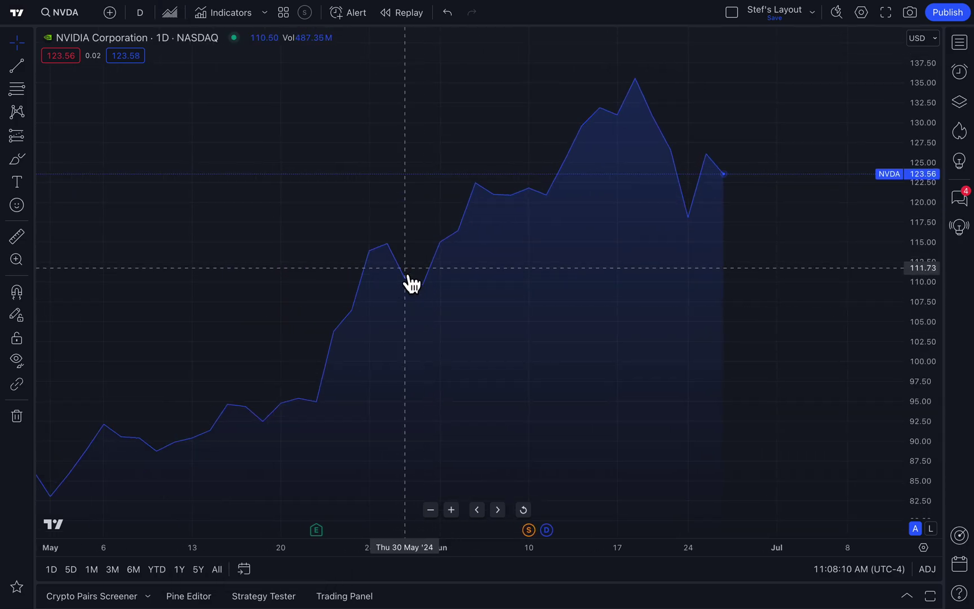
{"action": "left_click", "coordinate": [168, 19]}
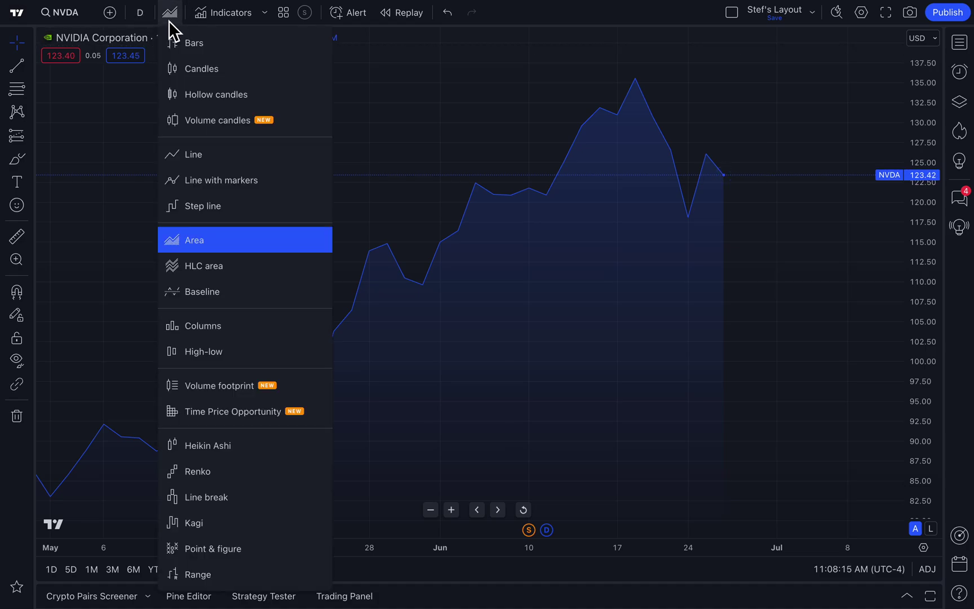
{"action": "left_click", "coordinate": [210, 504]}
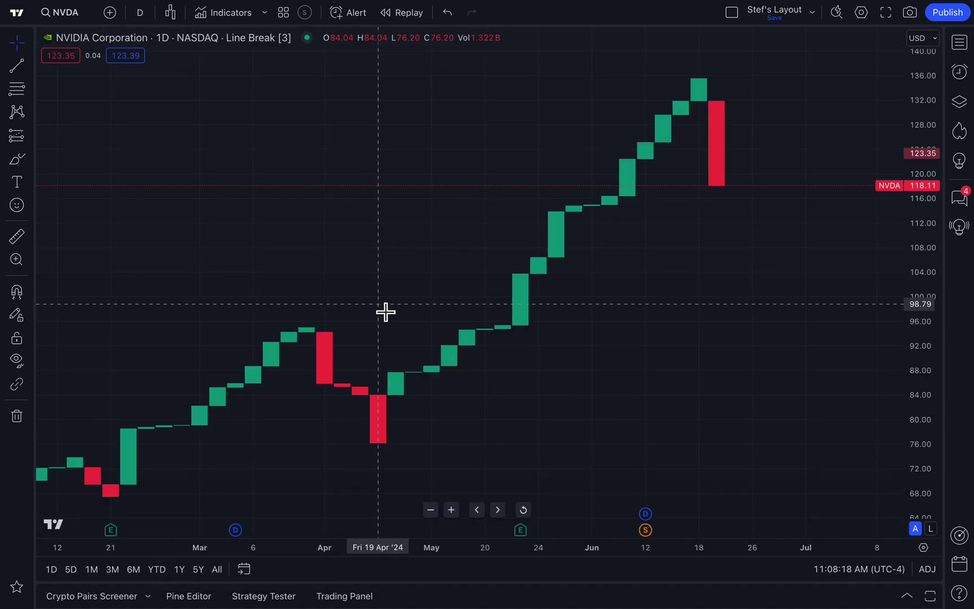
{"action": "scroll", "coordinate": [385, 313], "scroll_direction": "right", "scroll_amount": 5}
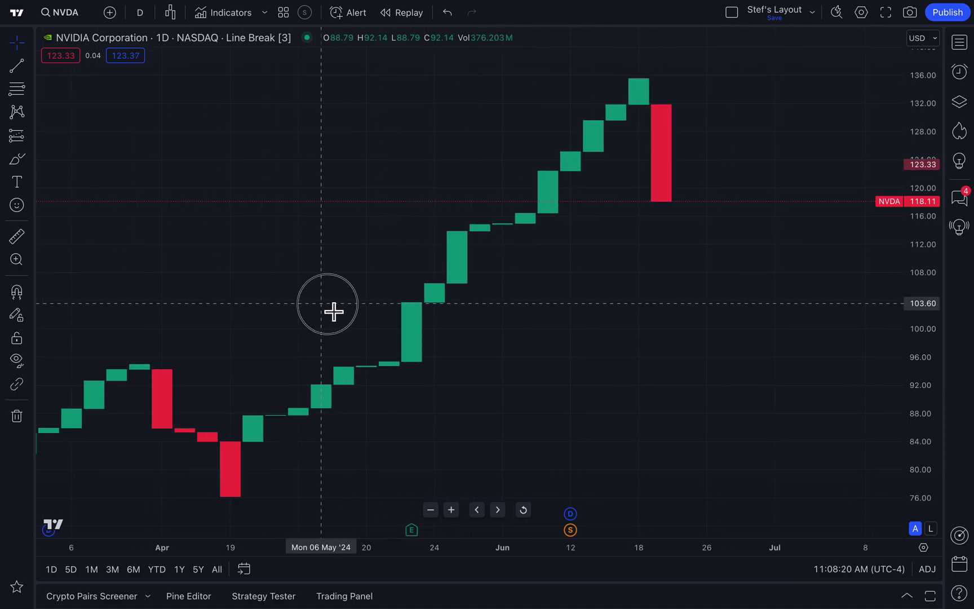
{"action": "left_click_drag", "start_coordinate": [332, 311], "coordinate": [427, 318]}
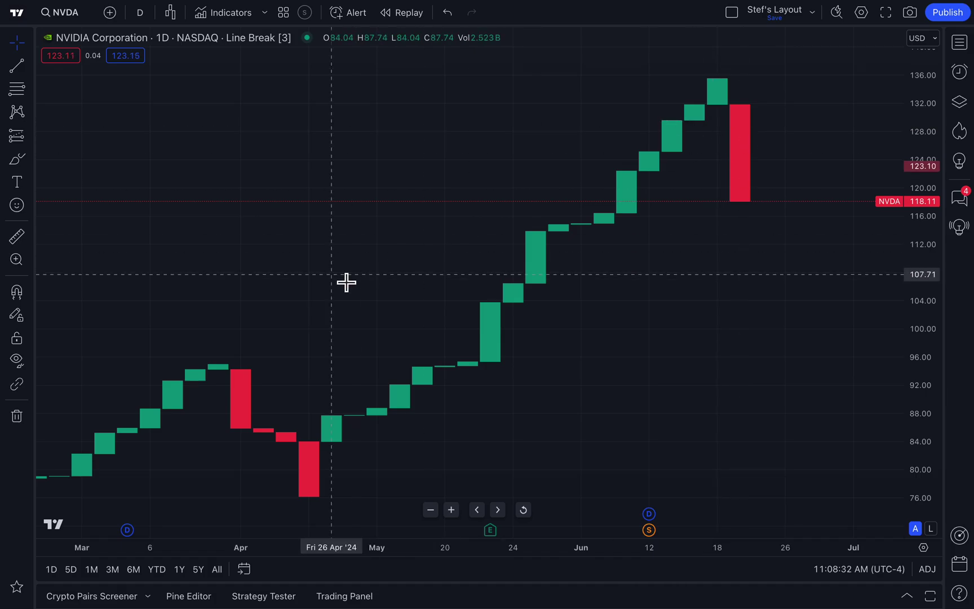
{"action": "scroll", "coordinate": [345, 280], "scroll_direction": "down", "scroll_amount": 2}
{"action": "scroll", "coordinate": [346, 281], "scroll_direction": "down", "scroll_amount": 5}
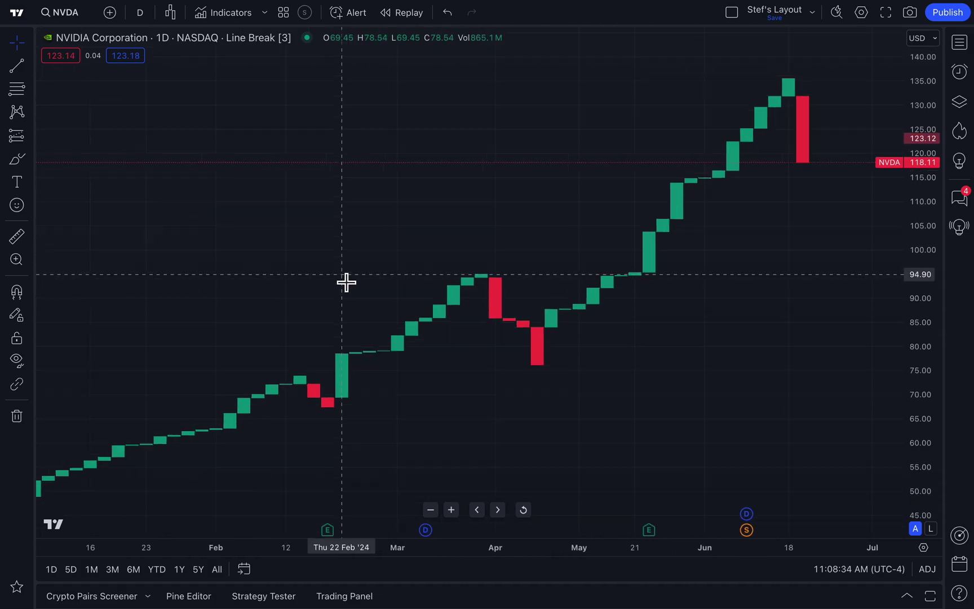
{"action": "left_click_drag", "start_coordinate": [411, 254], "coordinate": [321, 253]}
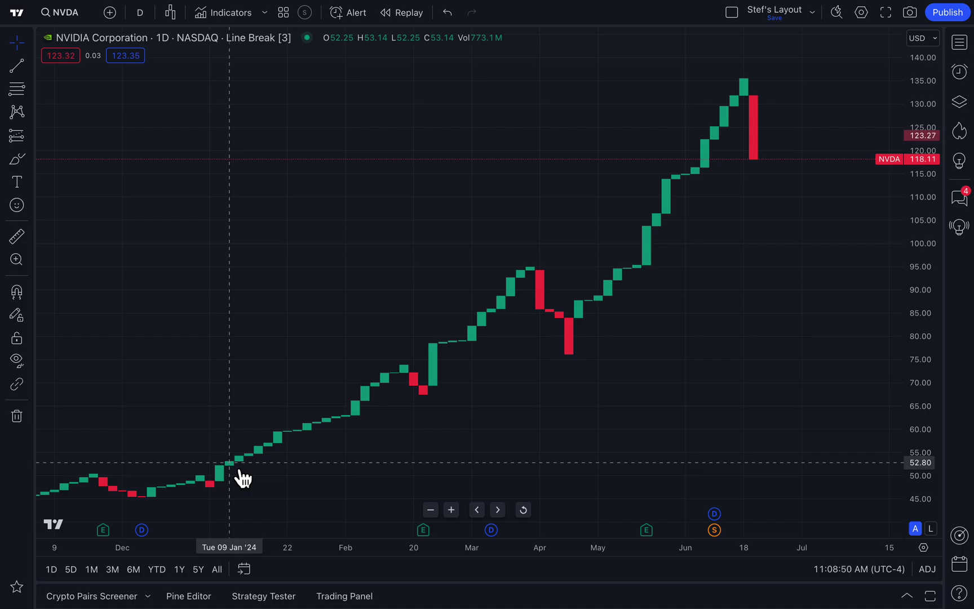
{"action": "scroll", "coordinate": [341, 322], "scroll_direction": "up", "scroll_amount": 5}
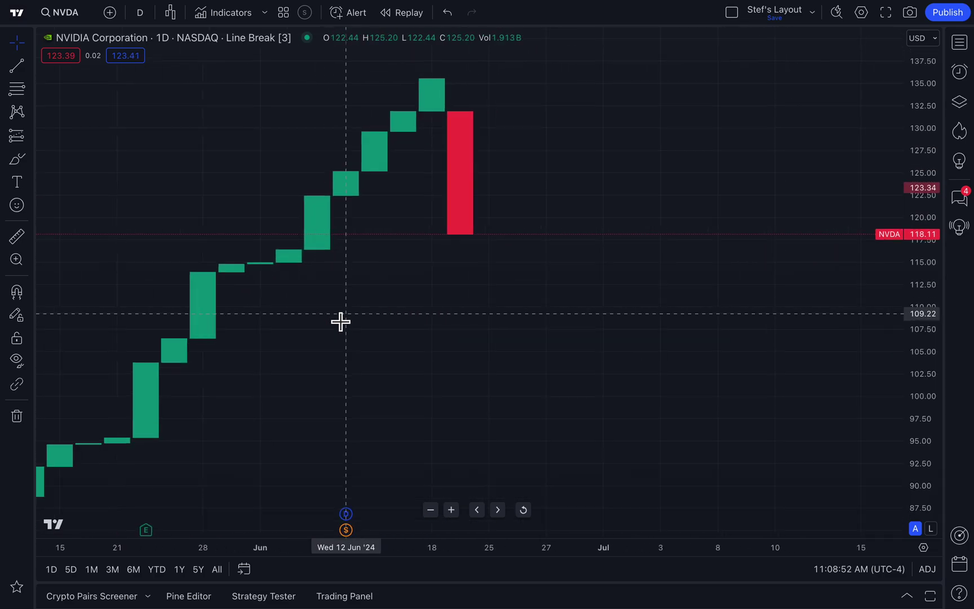
Zoom out to show the 12 Jun green brick spanning 122.44 to 125.20.
{"action": "scroll", "coordinate": [422, 373], "scroll_direction": "down", "scroll_amount": 5}
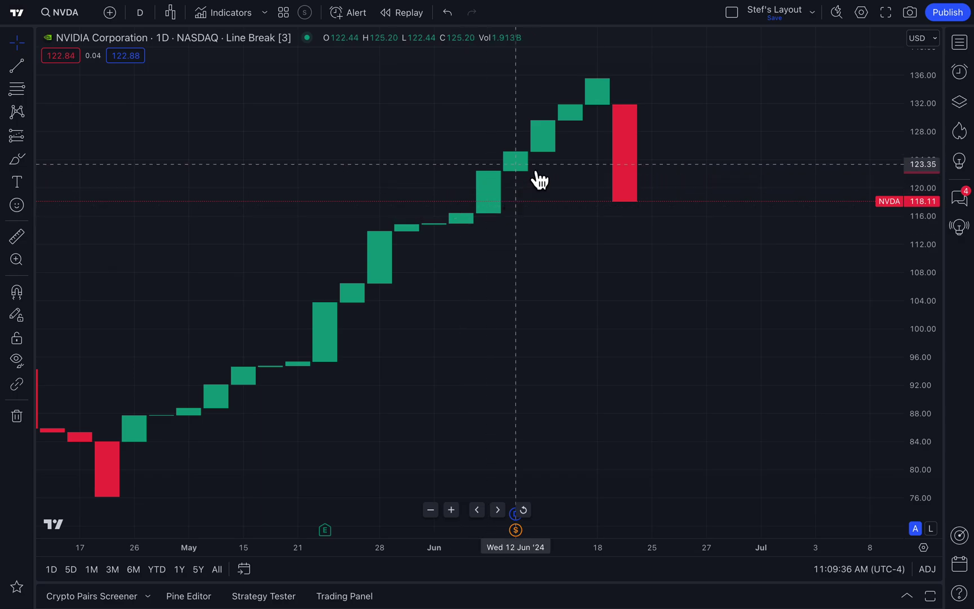
Open the Line Break settings, inspect the Number of line value 3, and close without changes.
{"action": "double_click", "coordinate": [558, 150]}
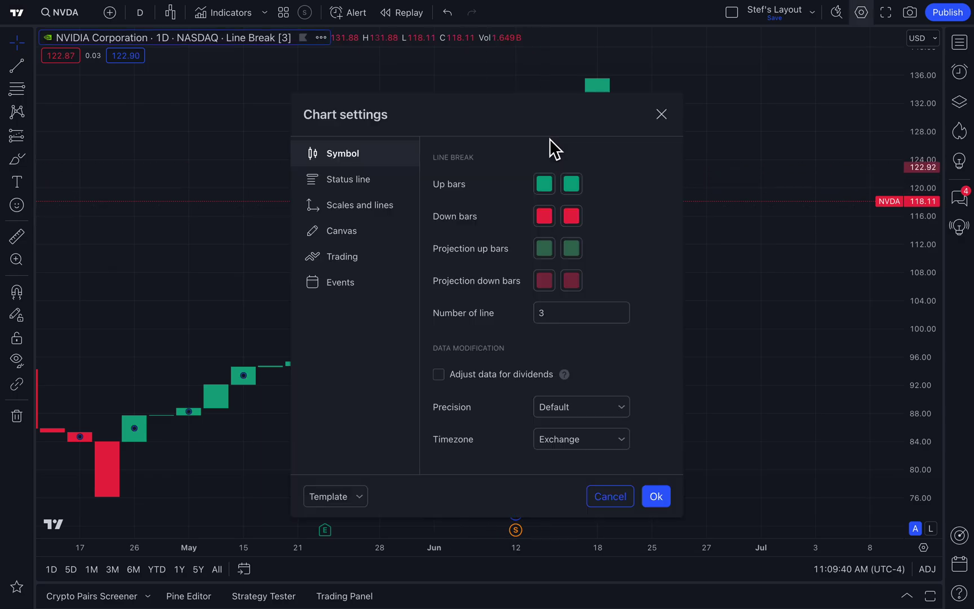
{"action": "left_click_drag", "start_coordinate": [559, 134], "coordinate": [322, 107]}
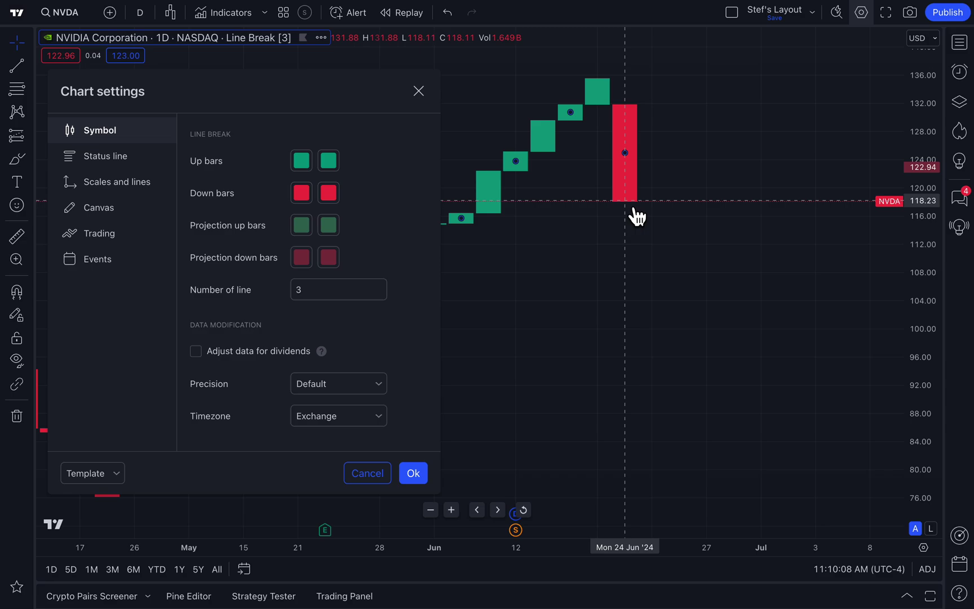
{"action": "left_click", "coordinate": [336, 299]}
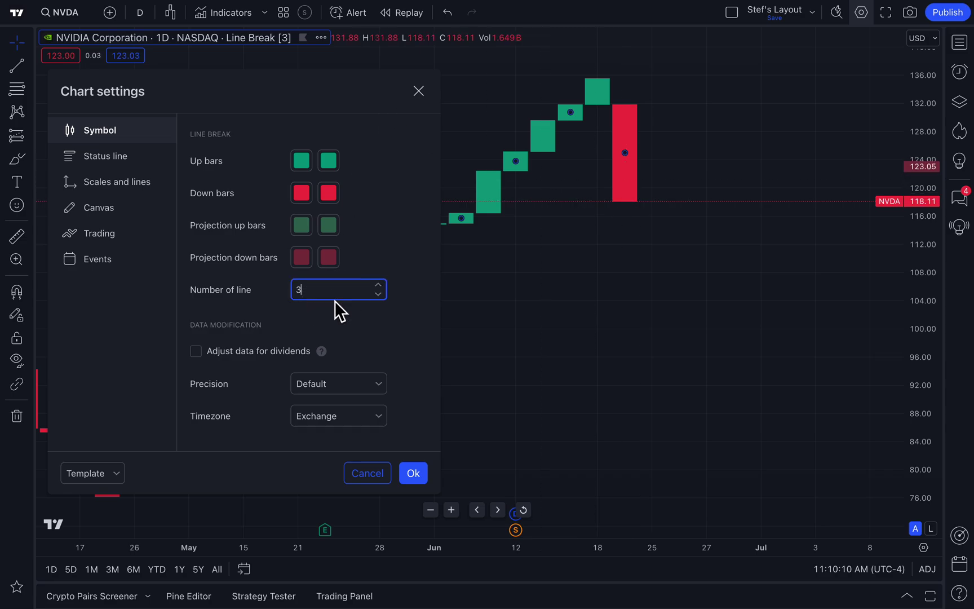
{"action": "left_click", "coordinate": [322, 296]}
{"action": "double_click", "coordinate": [298, 289]}
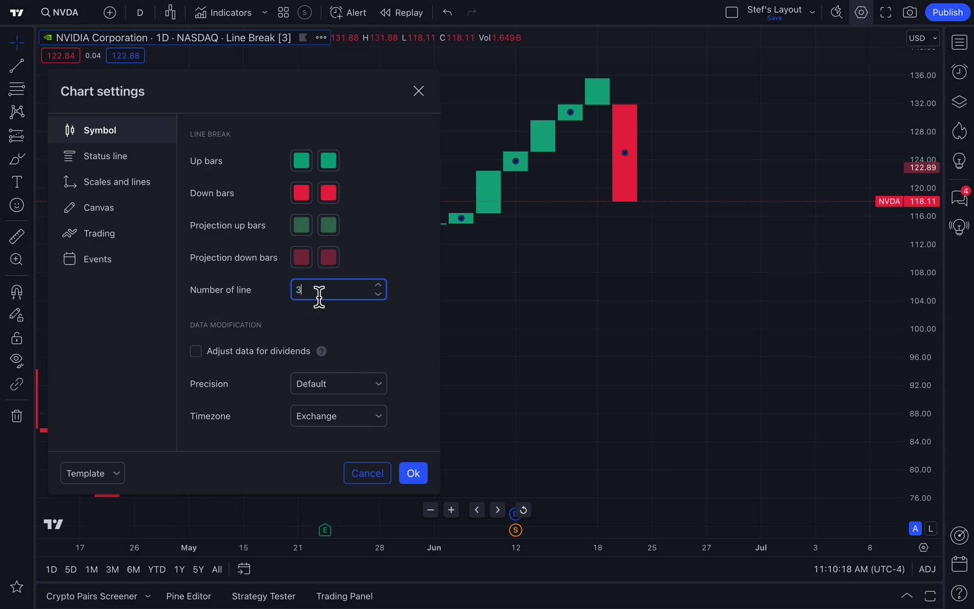
{"action": "left_click", "coordinate": [300, 289]}
{"action": "left_click", "coordinate": [420, 93]}
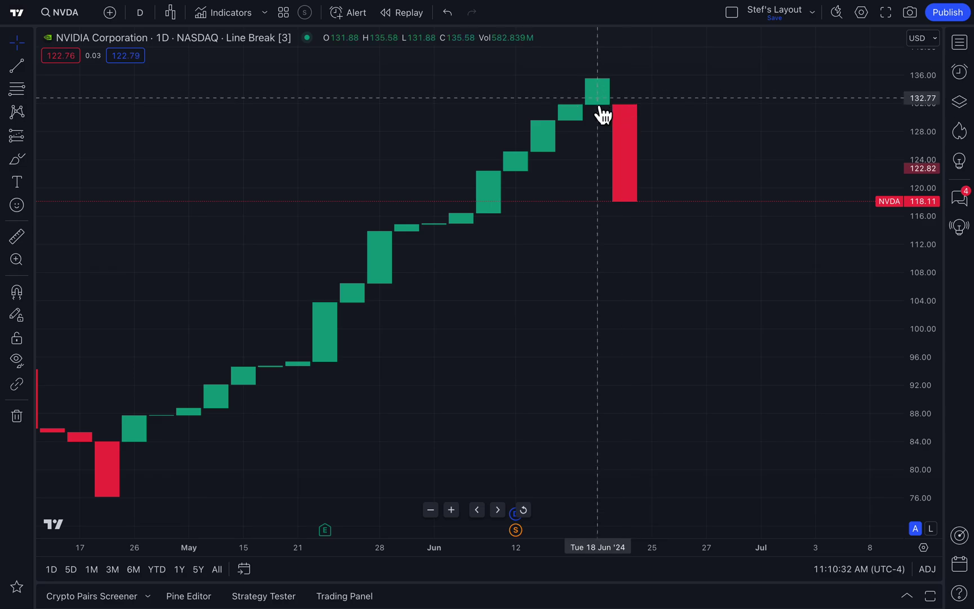
Change the Line Break Number of line to 1 and apply it.
{"action": "double_click", "coordinate": [547, 132]}
{"action": "left_click", "coordinate": [574, 312]}
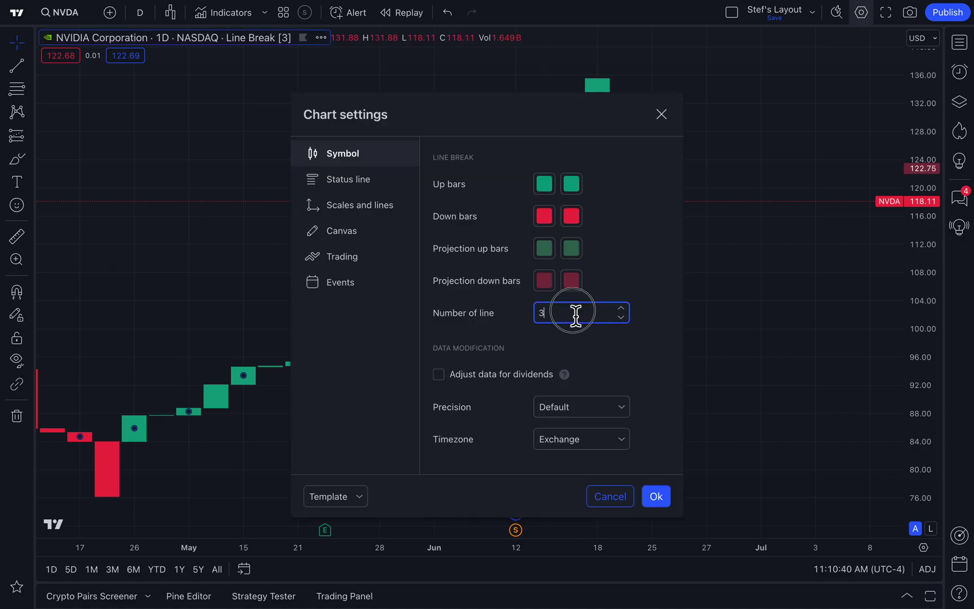
{"action": "type", "text": "1"}
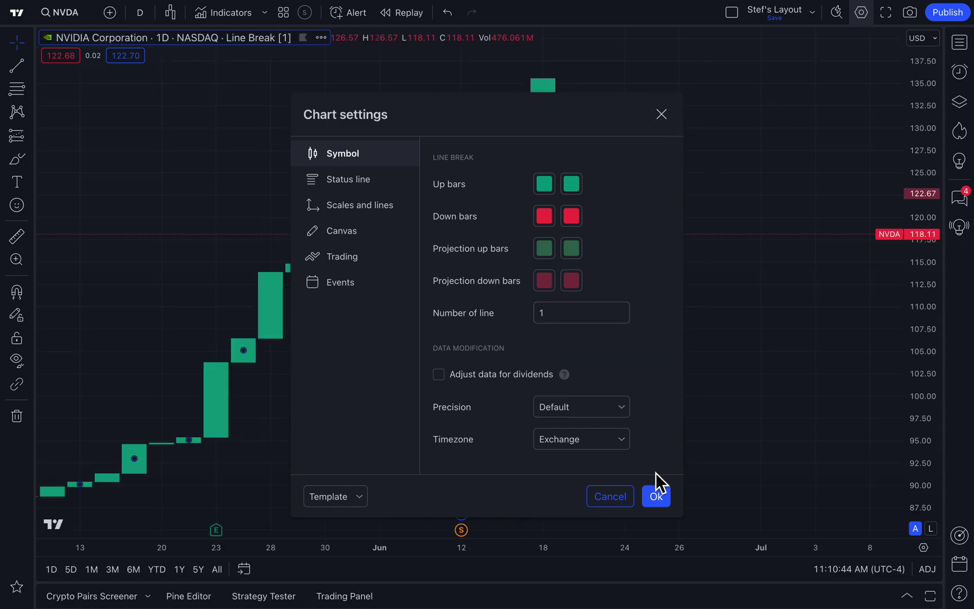
{"action": "left_click", "coordinate": [658, 497]}
{"action": "left_click", "coordinate": [503, 281]}
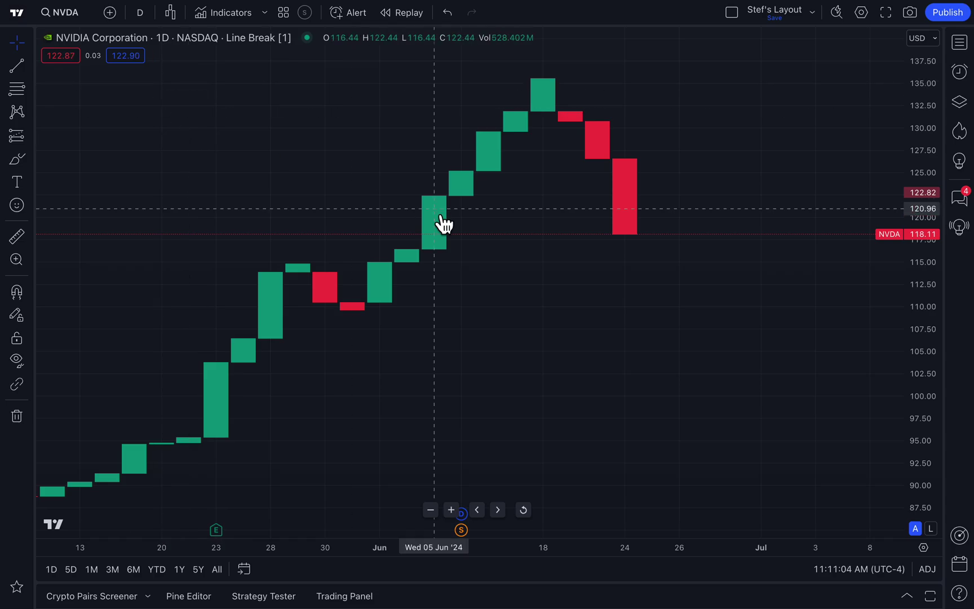
Set Number of line back to 3 and apply it to the chart.
{"action": "double_click", "coordinate": [471, 199]}
{"action": "left_click", "coordinate": [563, 316]}
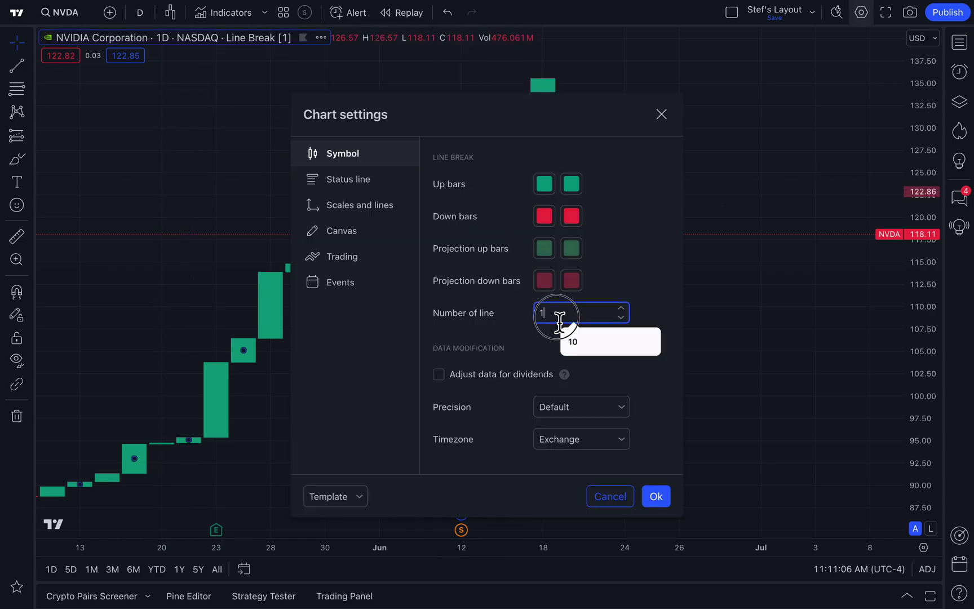
{"action": "key", "text": "BackSpace"}
{"action": "type", "text": "3"}
{"action": "left_click", "coordinate": [657, 497]}
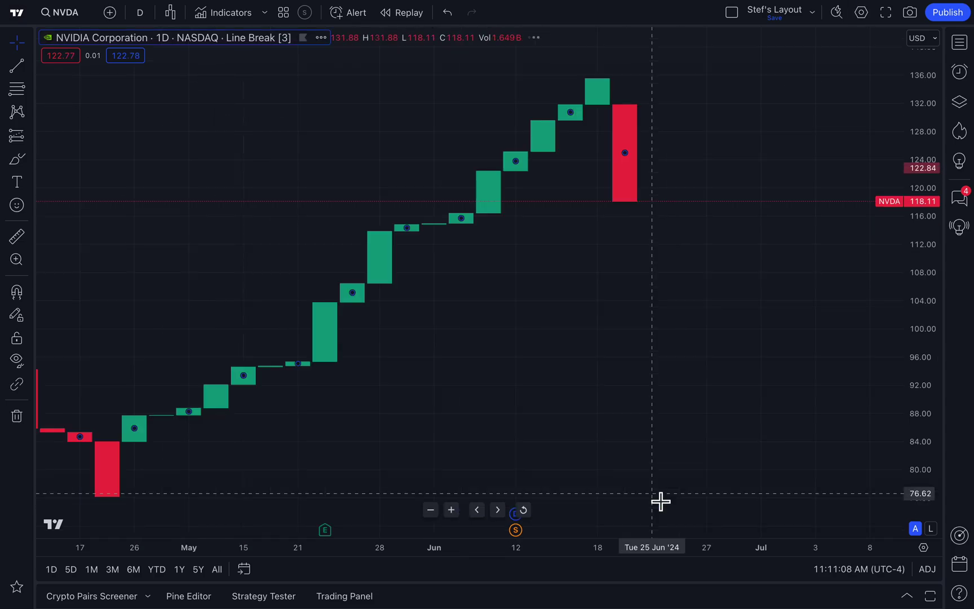
{"action": "scroll", "coordinate": [508, 340], "scroll_direction": "up", "scroll_amount": 3}
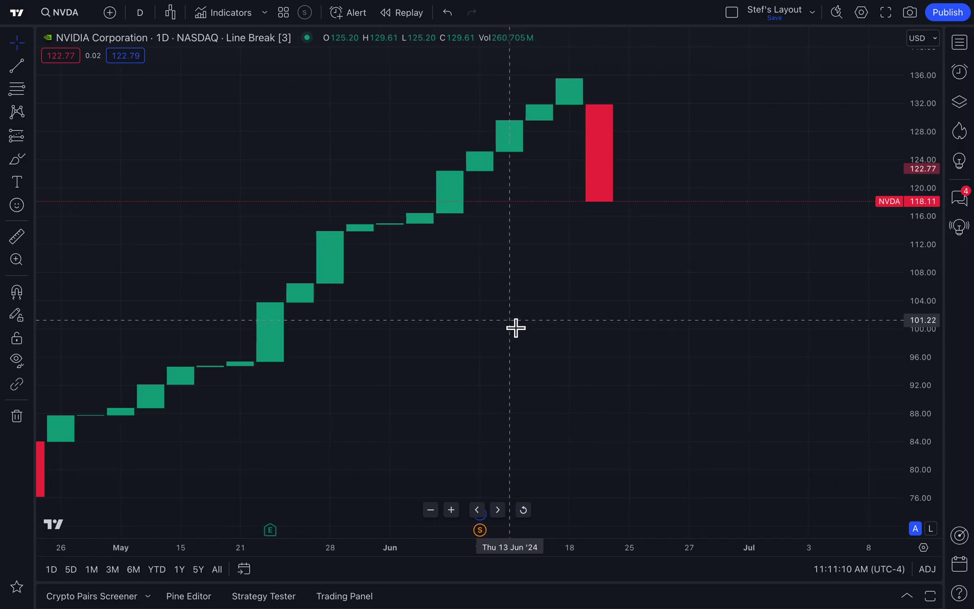
Draw a horizontal line across the chart at the 129.57 price level.
{"action": "left_click", "coordinate": [32, 71]}
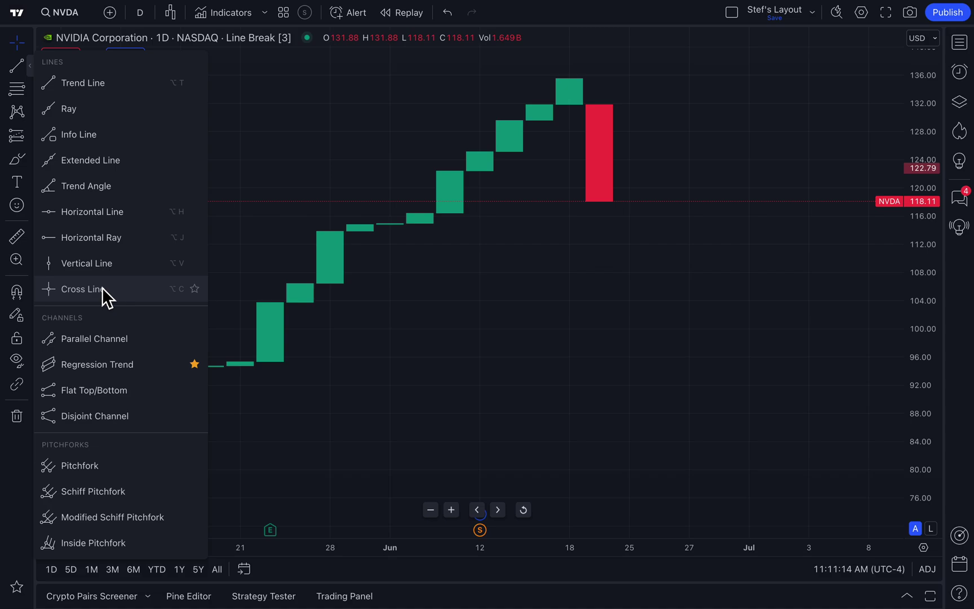
{"action": "left_click", "coordinate": [107, 219]}
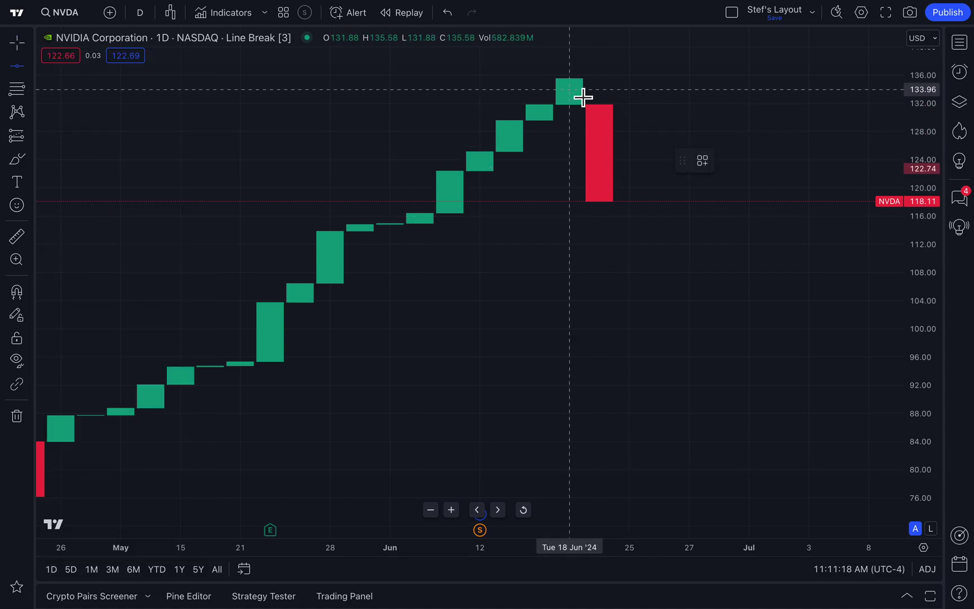
{"action": "left_click", "coordinate": [552, 129]}
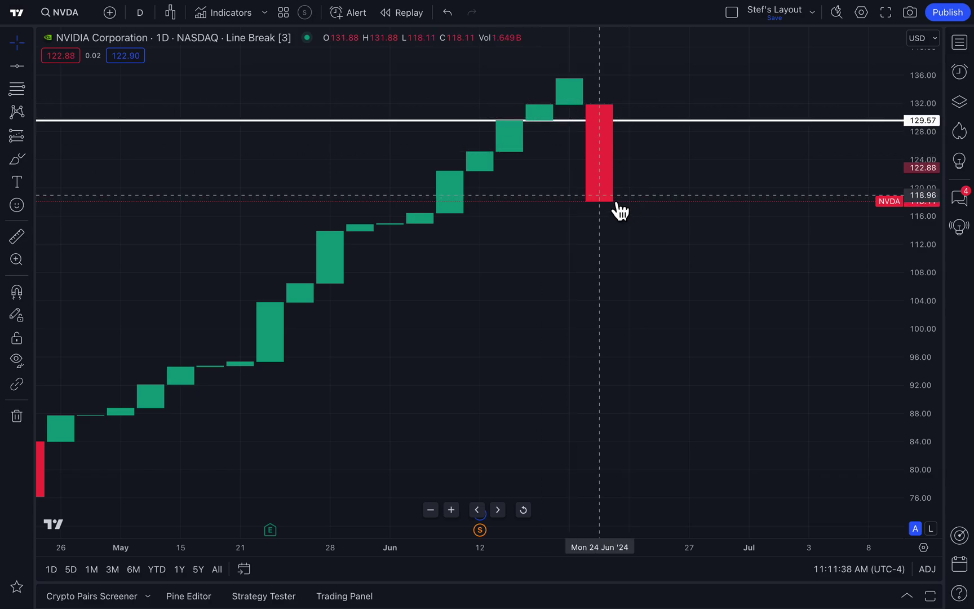
{"action": "left_click", "coordinate": [17, 159]}
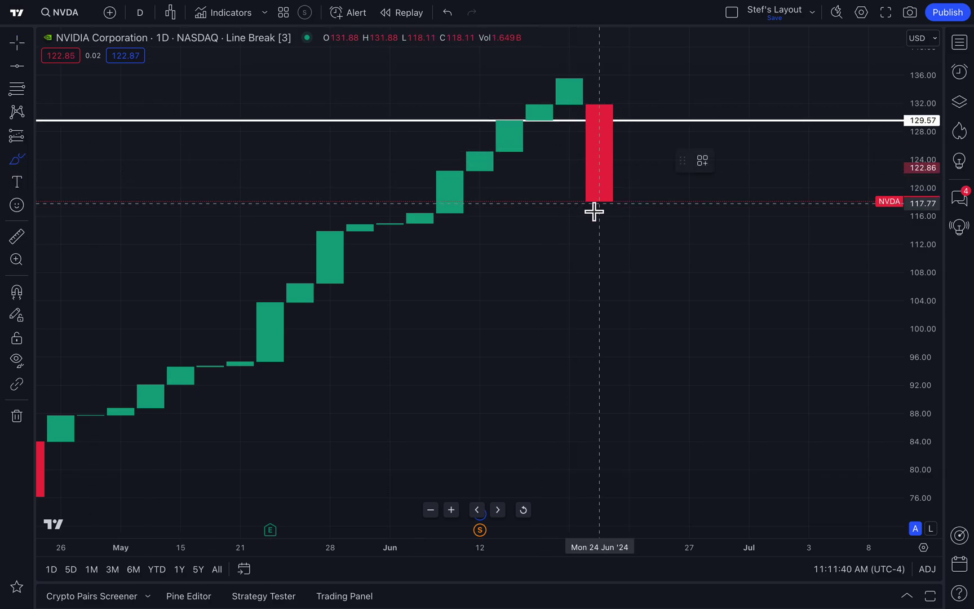
Draw a trial blue brush stroke from the red brick's bottom, then undo it.
{"action": "mouse_move", "coordinate": [599, 198]}
{"action": "left_mouse_down"}
{"action": "mouse_move", "coordinate": [630, 108]}
{"action": "mouse_move", "coordinate": [627, 194]}
{"action": "left_mouse_up"}
{"action": "key", "text": "Escape"}
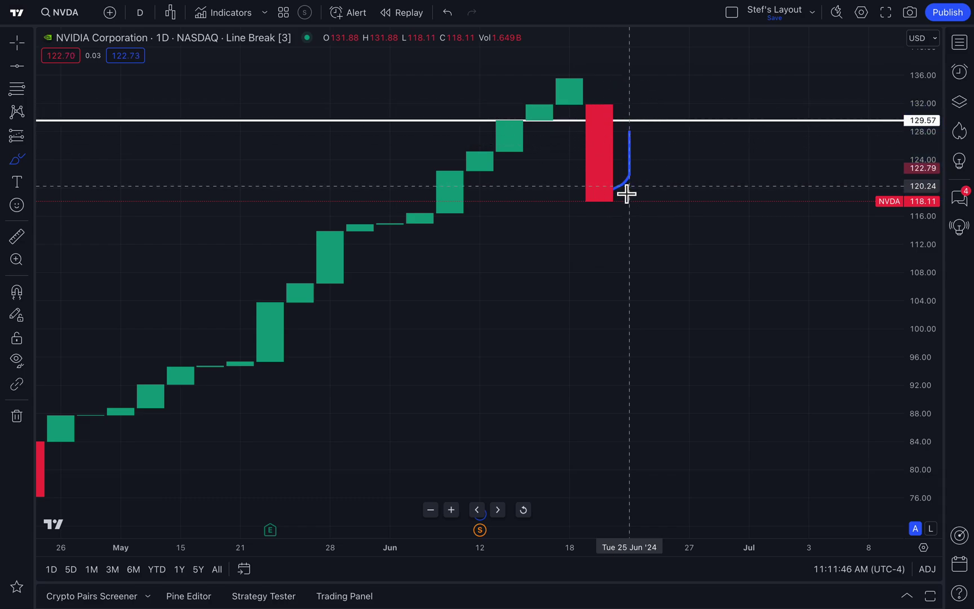
{"action": "key", "text": "super+z"}
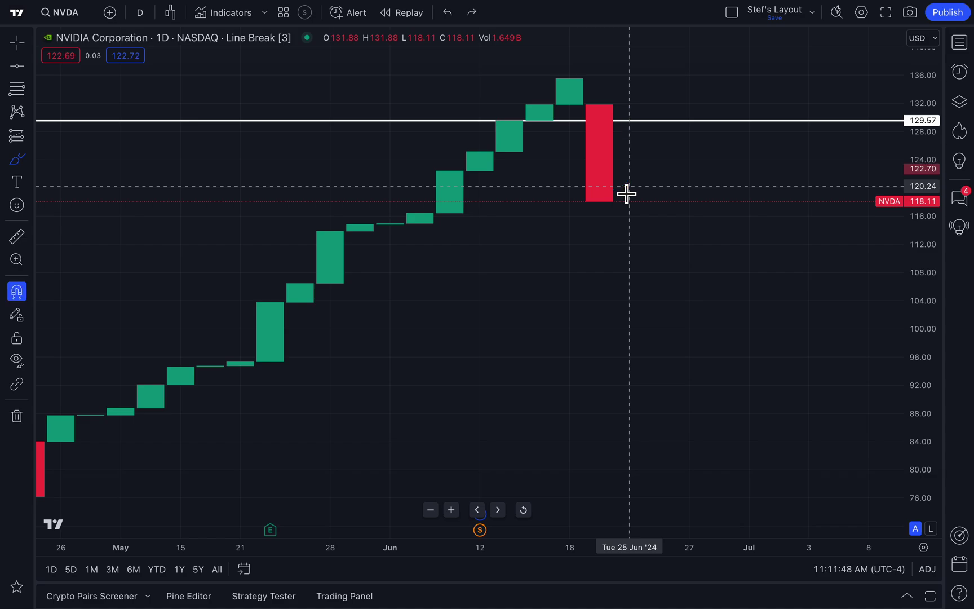
Delete the 129.57 horizontal line from the chart.
{"action": "left_click", "coordinate": [18, 44]}
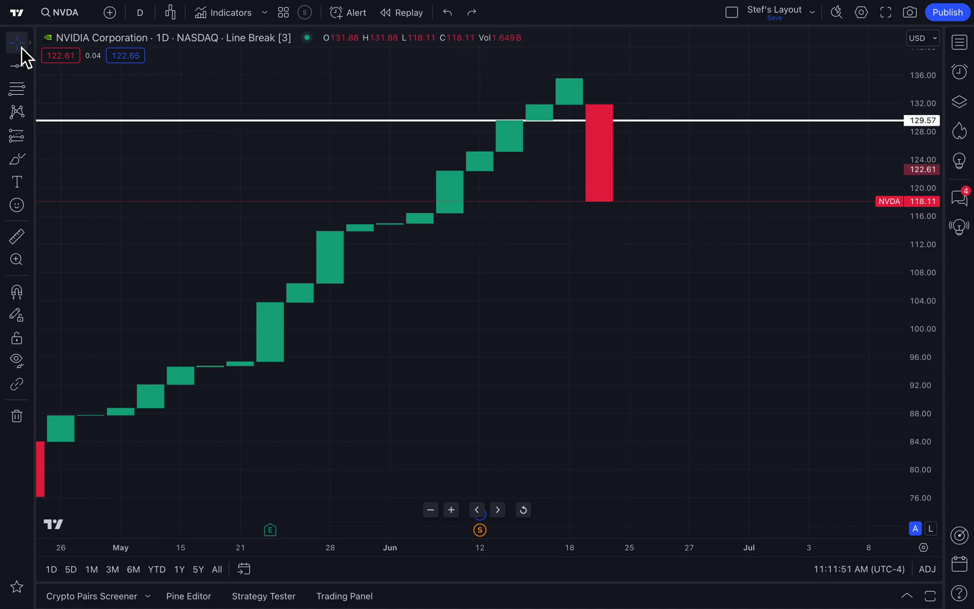
{"action": "left_click", "coordinate": [253, 129]}
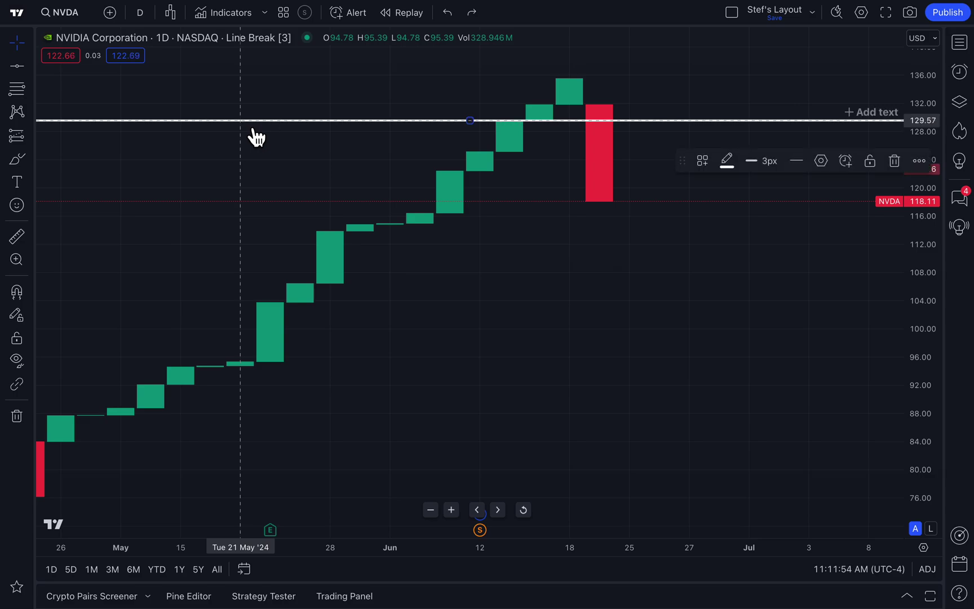
{"action": "key", "text": "Delete"}
{"action": "scroll", "coordinate": [351, 242], "scroll_direction": "down", "scroll_amount": 2}
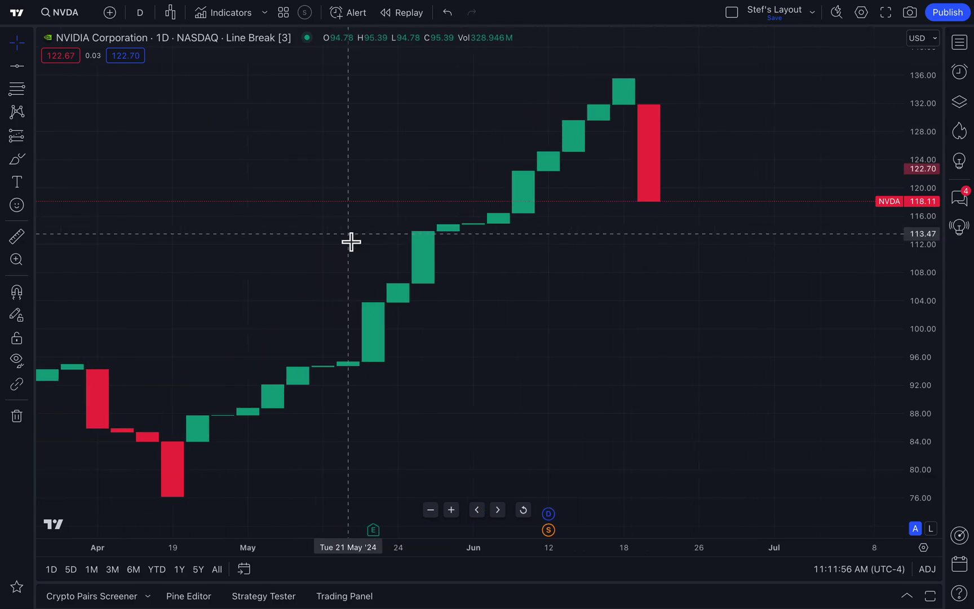
{"action": "scroll", "coordinate": [351, 241], "scroll_direction": "down", "scroll_amount": 3}
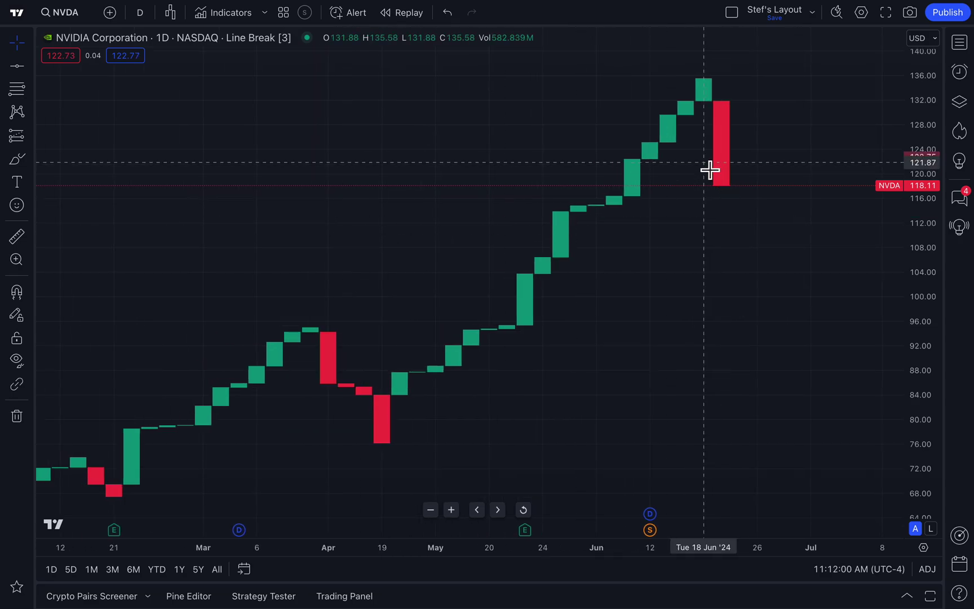
{"action": "scroll", "coordinate": [710, 169], "scroll_direction": "down", "scroll_amount": 3}
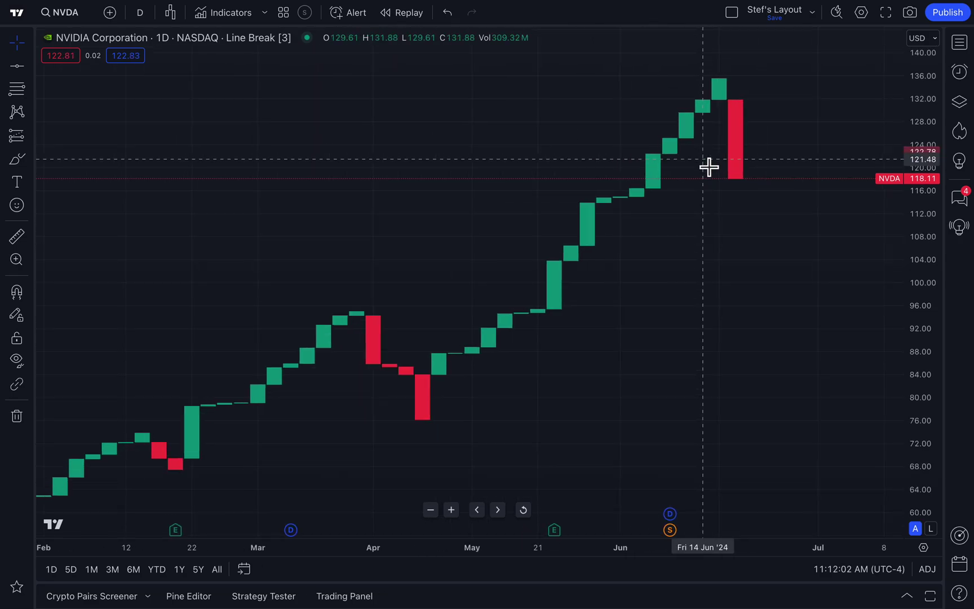
{"action": "left_click_drag", "start_coordinate": [670, 302], "coordinate": [574, 297]}
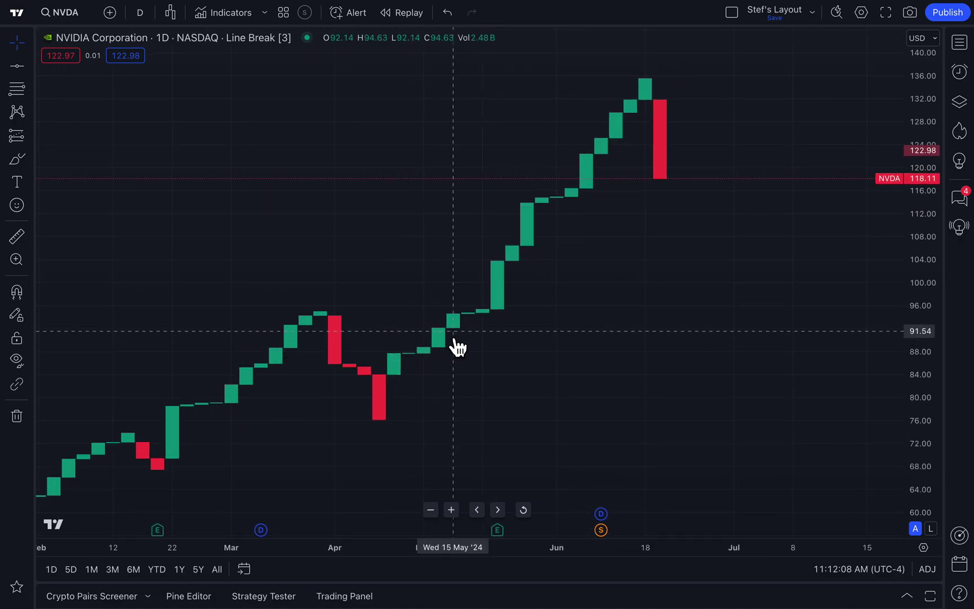
{"action": "double_click", "coordinate": [514, 260]}
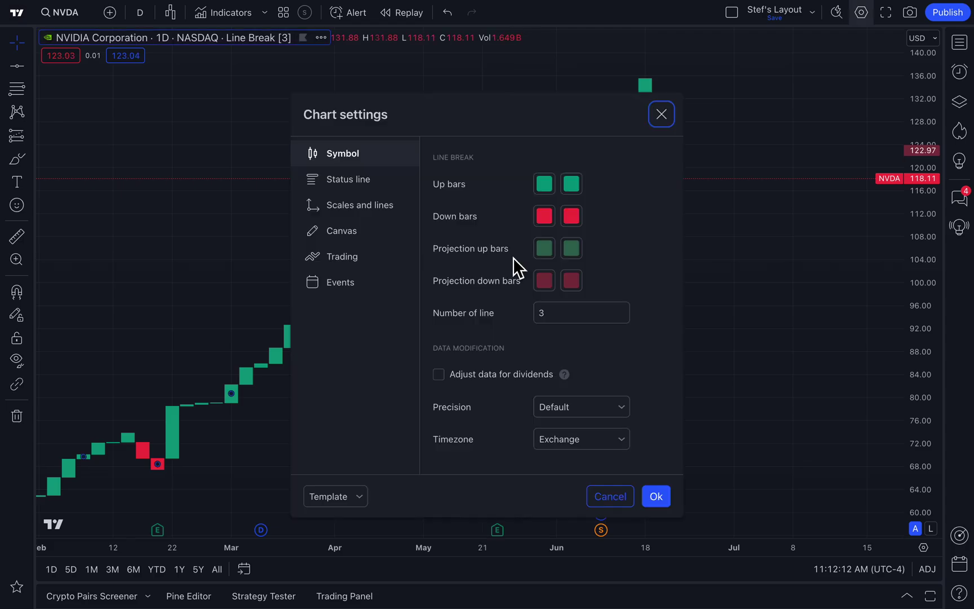
{"action": "left_click_drag", "start_coordinate": [564, 316], "coordinate": [536, 319]}
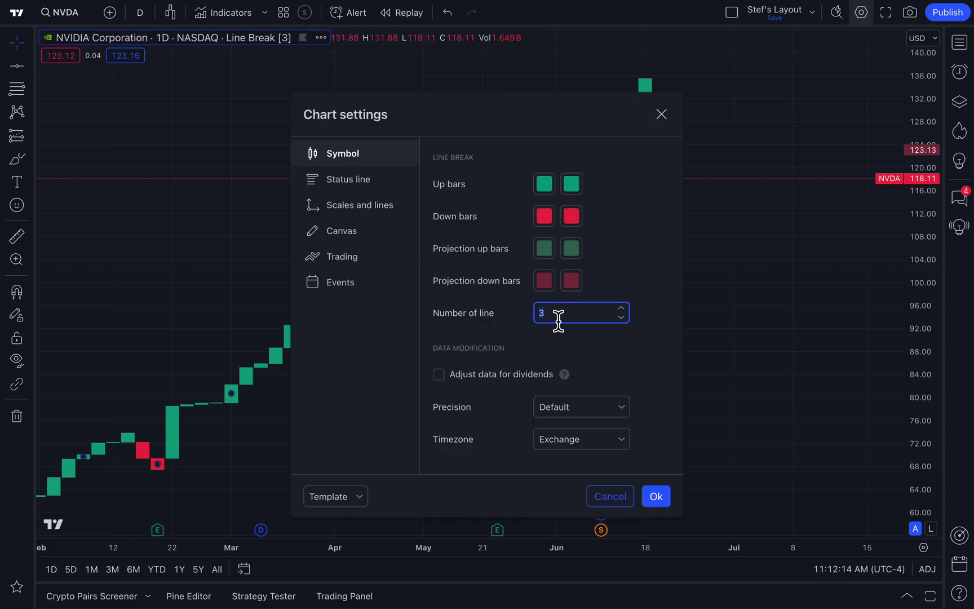
{"action": "left_click", "coordinate": [556, 316]}
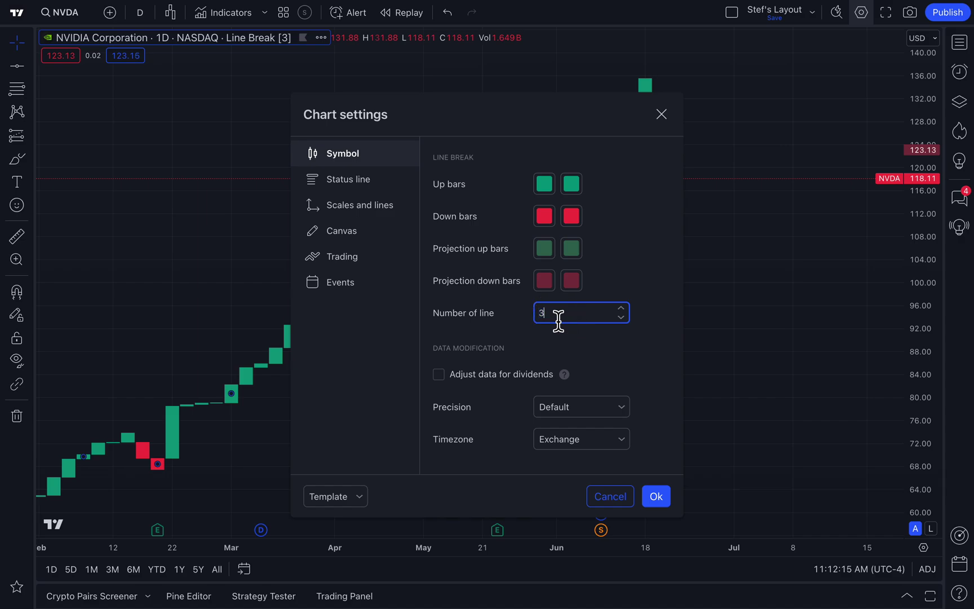
{"action": "left_click", "coordinate": [655, 497]}
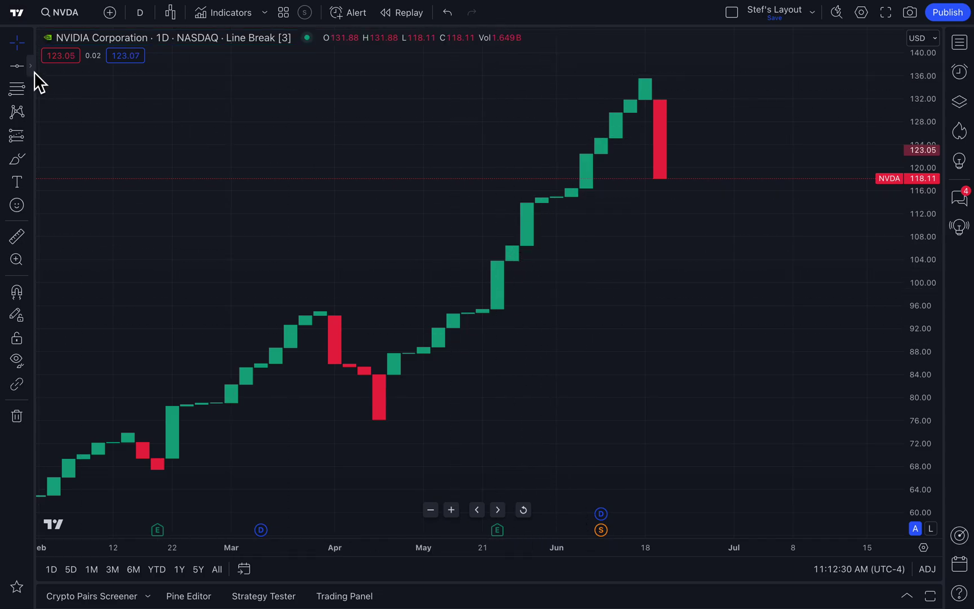
{"action": "left_click", "coordinate": [32, 70]}
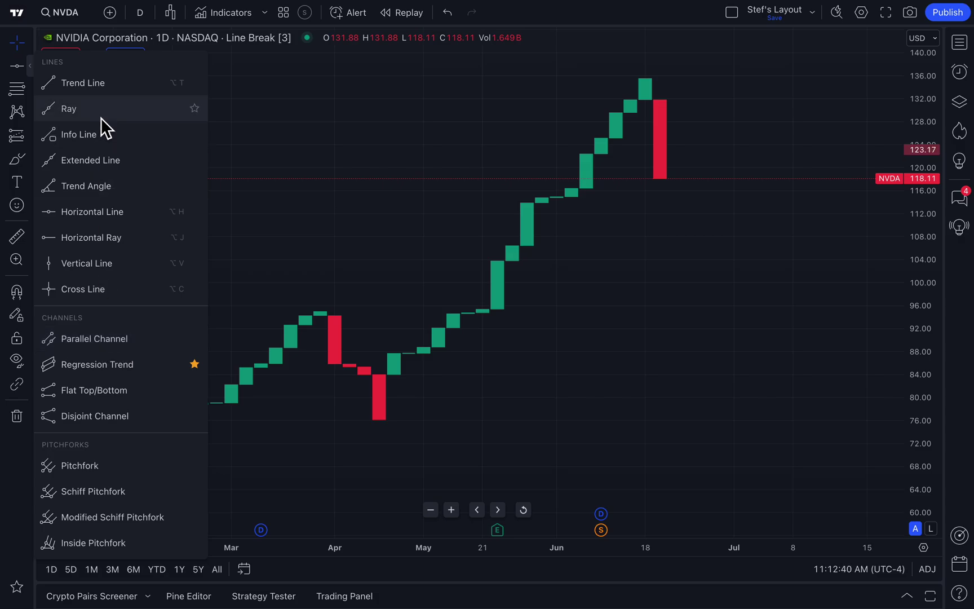
{"action": "left_click", "coordinate": [98, 89]}
{"action": "left_click", "coordinate": [497, 316]}
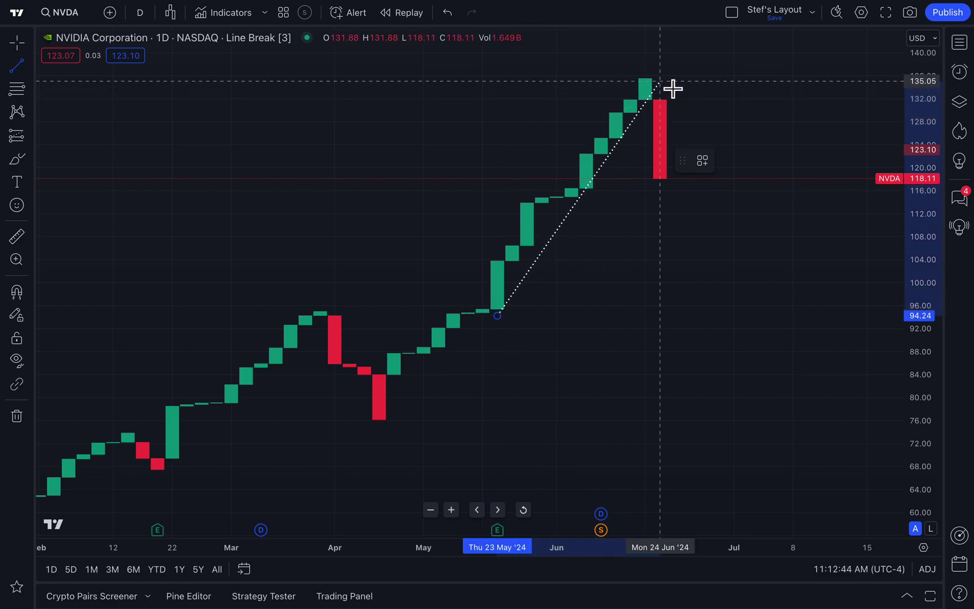
{"action": "left_click", "coordinate": [675, 67]}
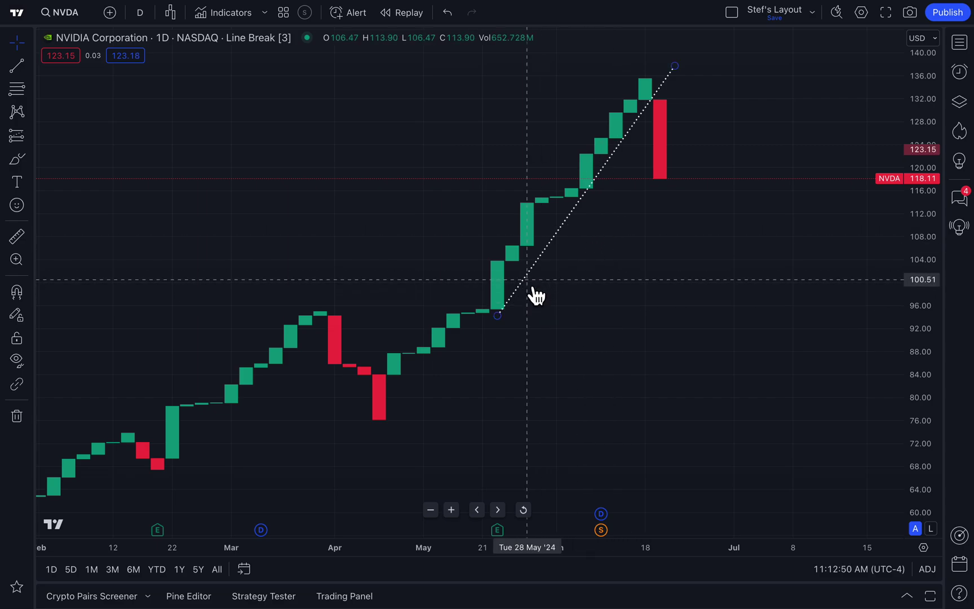
{"action": "left_click", "coordinate": [533, 288]}
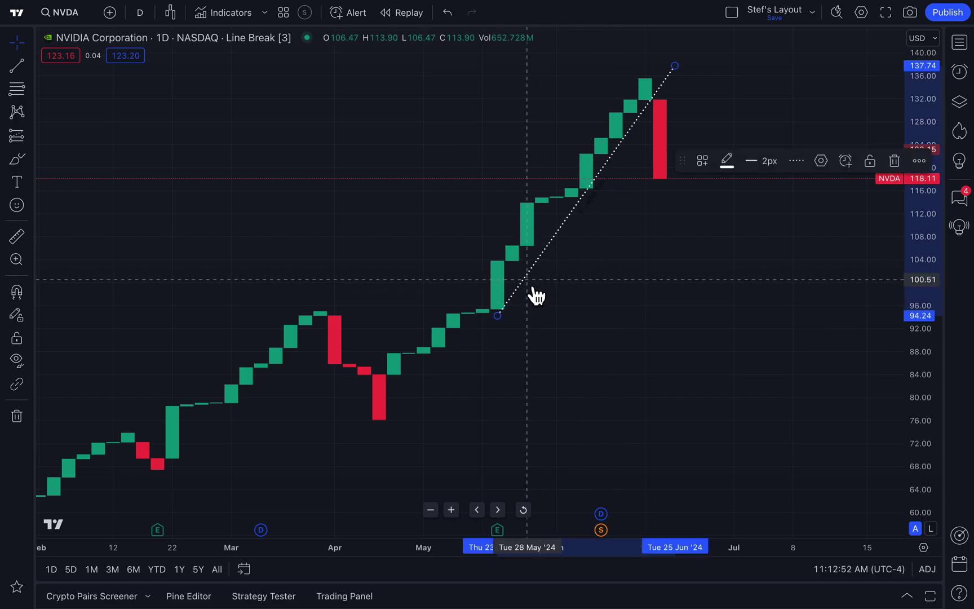
{"action": "key", "text": "Delete"}
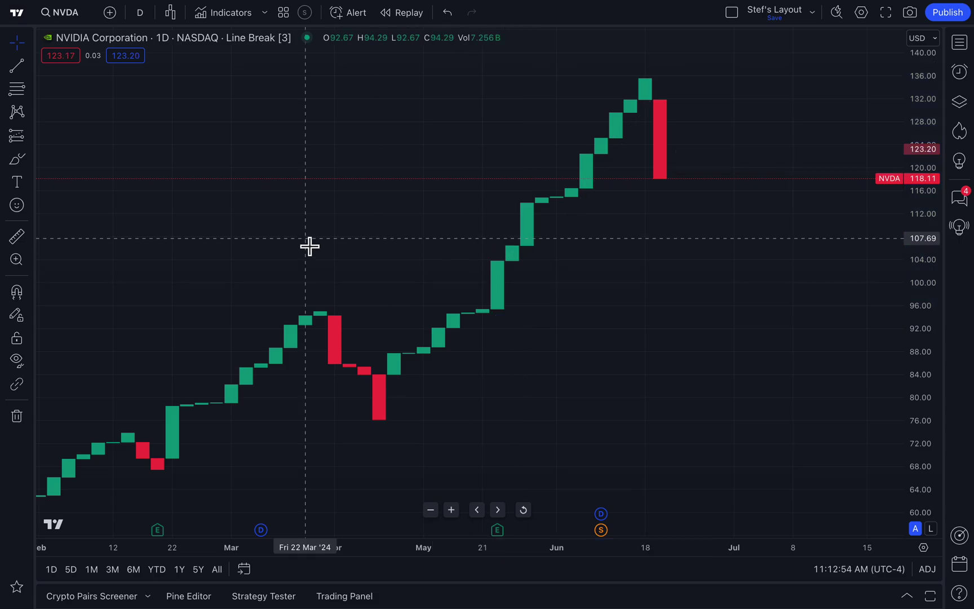
{"action": "scroll", "coordinate": [309, 246], "scroll_direction": "down", "scroll_amount": 5}
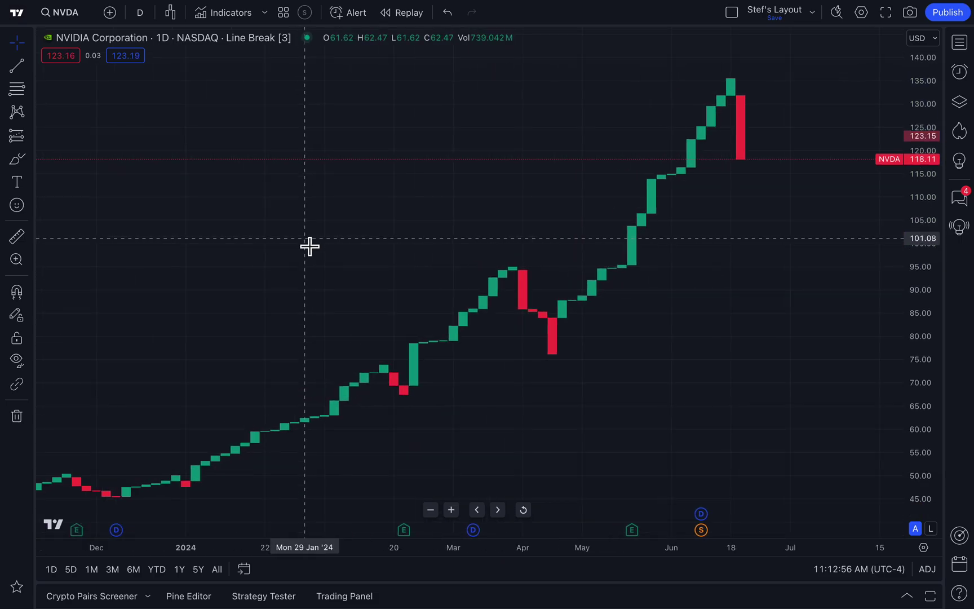
{"action": "left_click", "coordinate": [172, 14]}
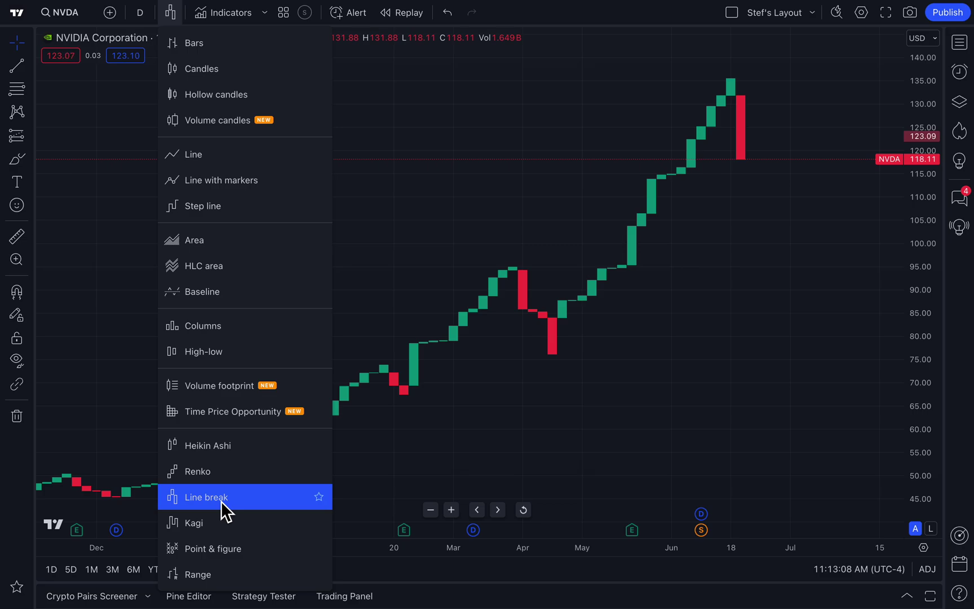
{"action": "left_click", "coordinate": [221, 498]}
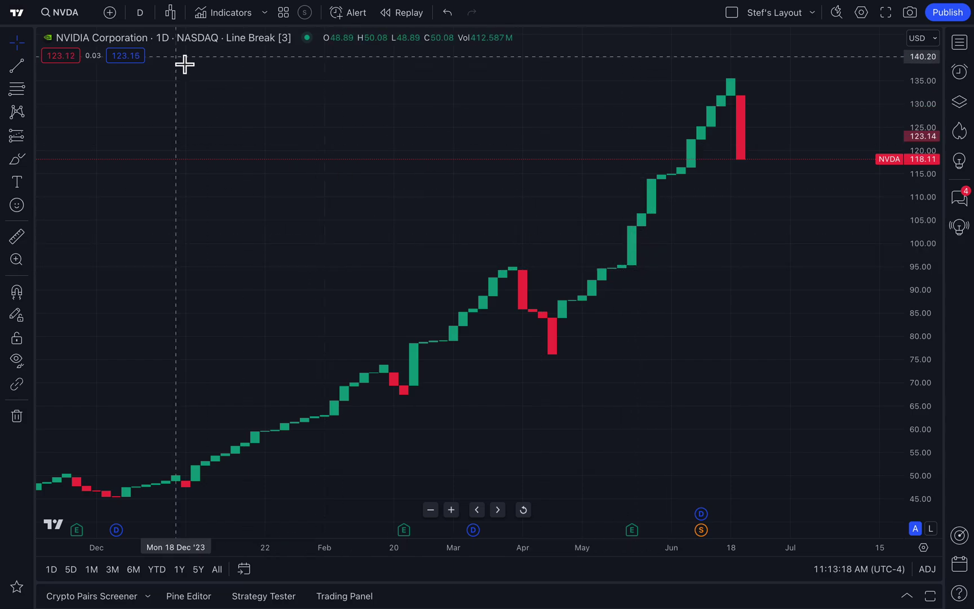
Check in Chart settings that Number of line is 3, then close without changes.
{"action": "double_click", "coordinate": [730, 85]}
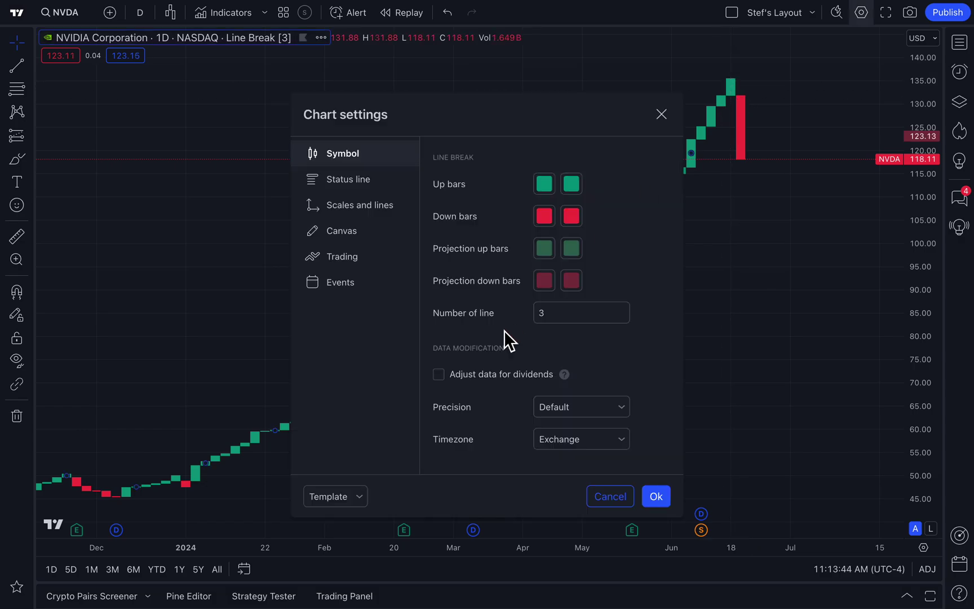
{"action": "left_click", "coordinate": [553, 313]}
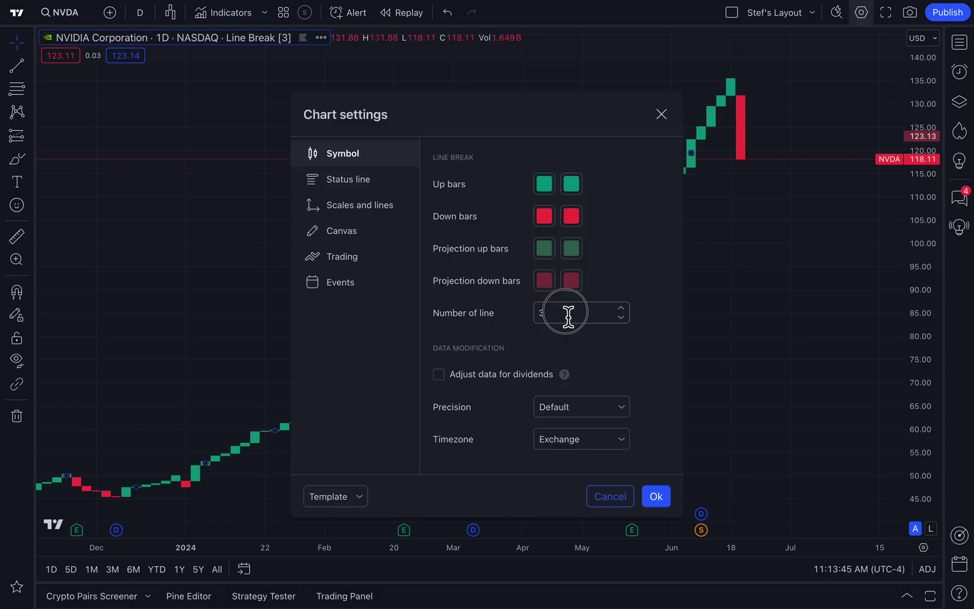
{"action": "left_click", "coordinate": [662, 115]}
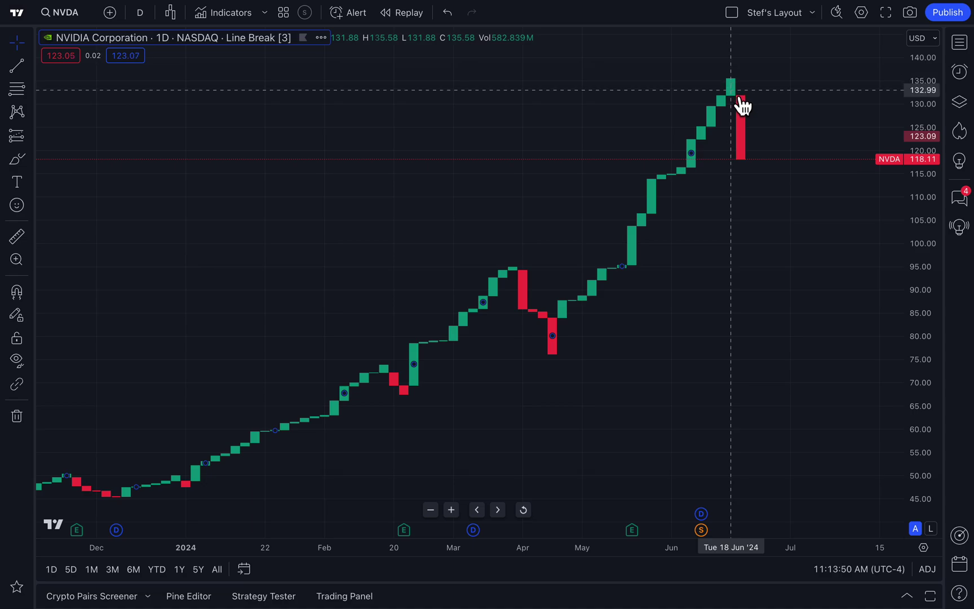
{"action": "left_click", "coordinate": [688, 257]}
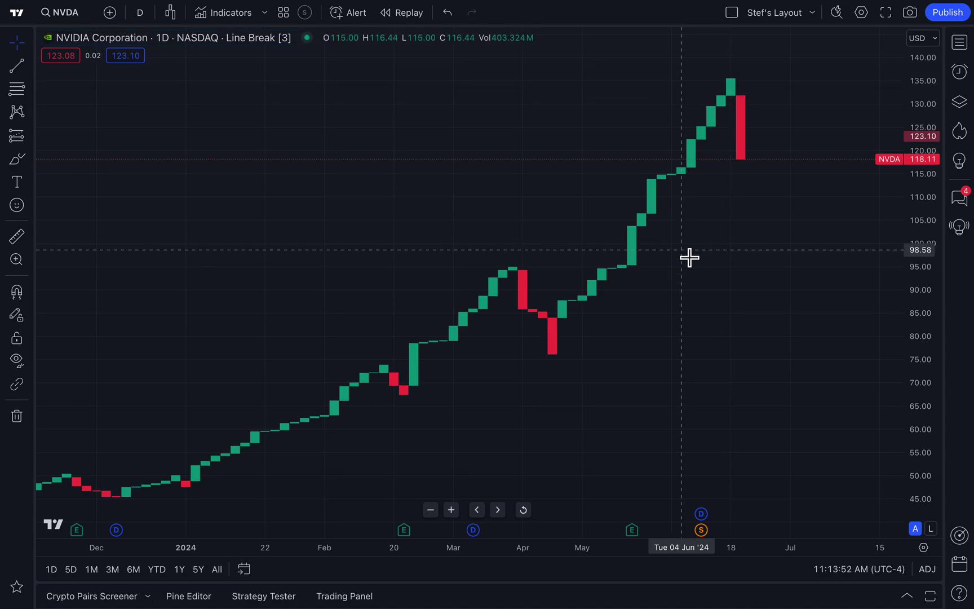
Keep the chart in Line break style, zoom in, and bring up the chart-type list.
{"action": "left_click", "coordinate": [171, 13]}
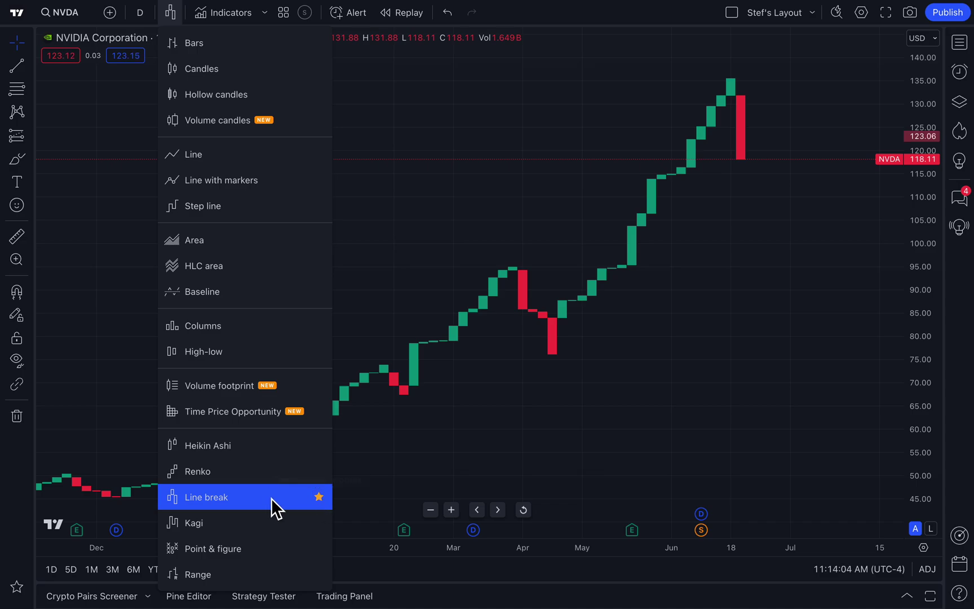
{"action": "left_click", "coordinate": [198, 498]}
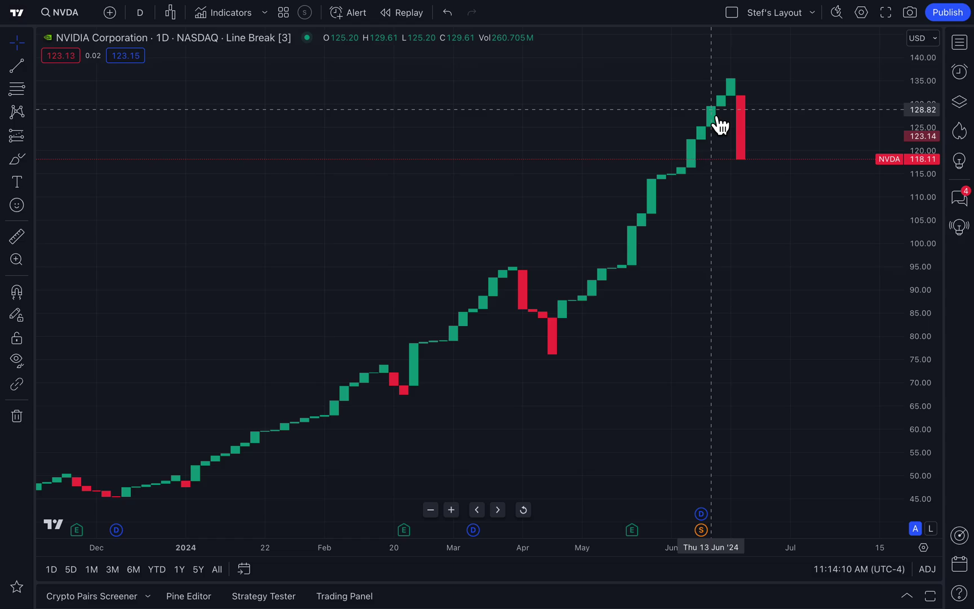
{"action": "scroll", "coordinate": [615, 386], "scroll_direction": "up", "scroll_amount": 1}
{"action": "scroll", "coordinate": [615, 386], "scroll_direction": "up", "scroll_amount": 2}
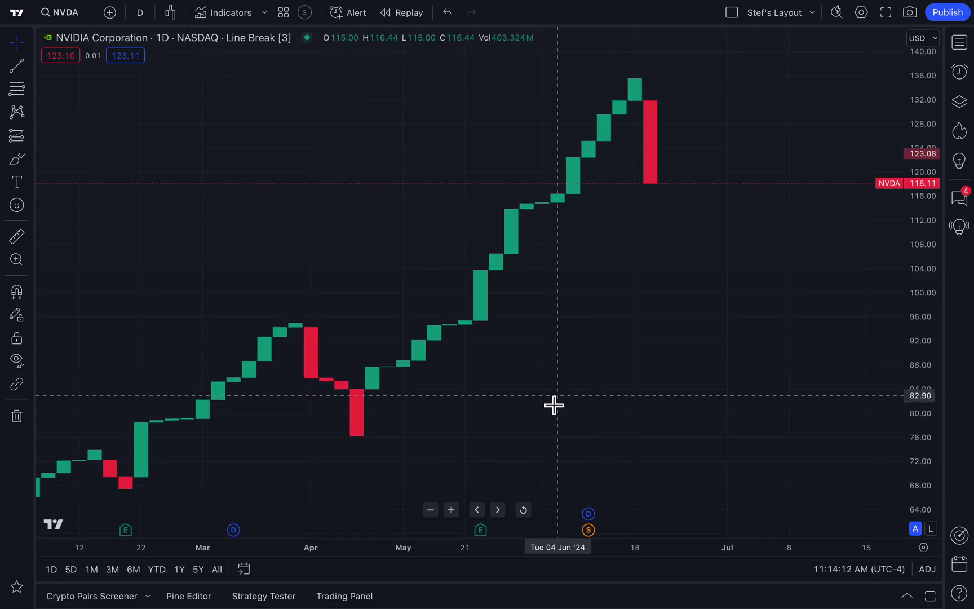
{"action": "left_click", "coordinate": [171, 14]}
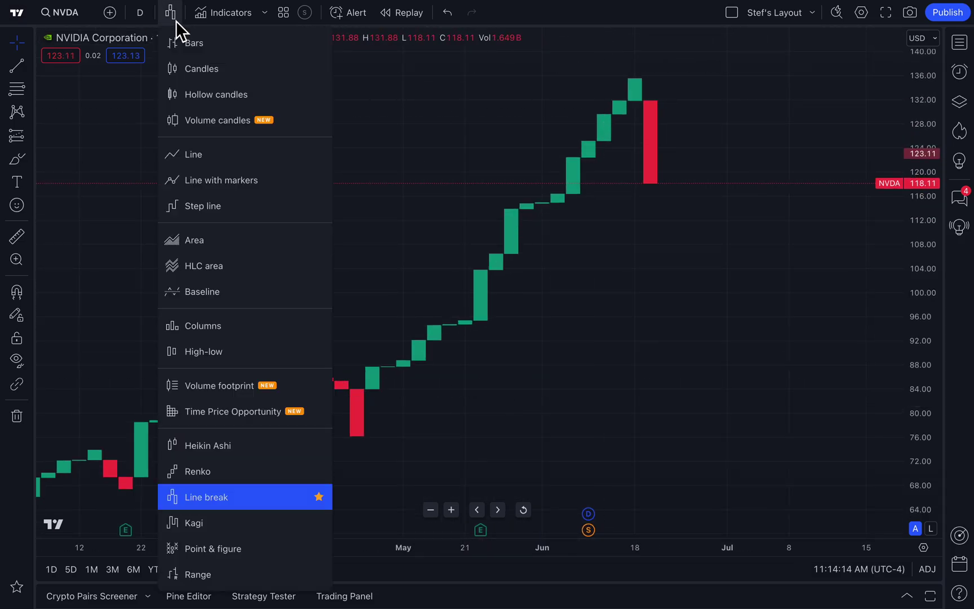
With the Brush tool, discard a loop around the tall red bar and zoom out.
{"action": "left_click", "coordinate": [231, 498]}
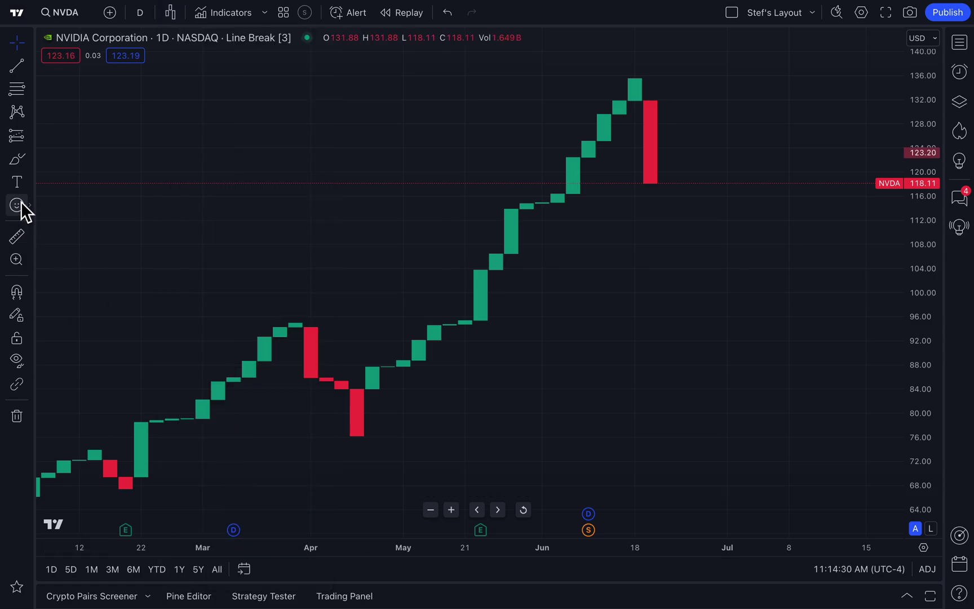
{"action": "left_click", "coordinate": [18, 160]}
{"action": "mouse_move", "coordinate": [679, 108]}
{"action": "left_mouse_down"}
{"action": "mouse_move", "coordinate": [635, 127]}
{"action": "mouse_move", "coordinate": [679, 190]}
{"action": "mouse_move", "coordinate": [651, 115]}
{"action": "mouse_move", "coordinate": [643, 174]}
{"action": "mouse_move", "coordinate": [724, 139]}
{"action": "mouse_move", "coordinate": [677, 115]}
{"action": "left_mouse_up"}
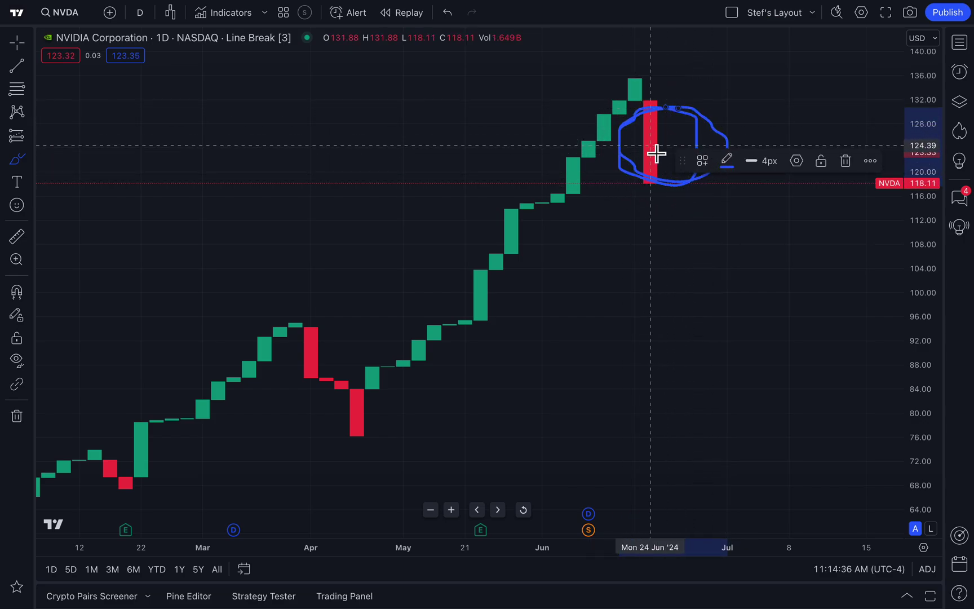
{"action": "key", "text": "Delete"}
{"action": "scroll", "coordinate": [544, 350], "scroll_direction": "down", "scroll_amount": 5}
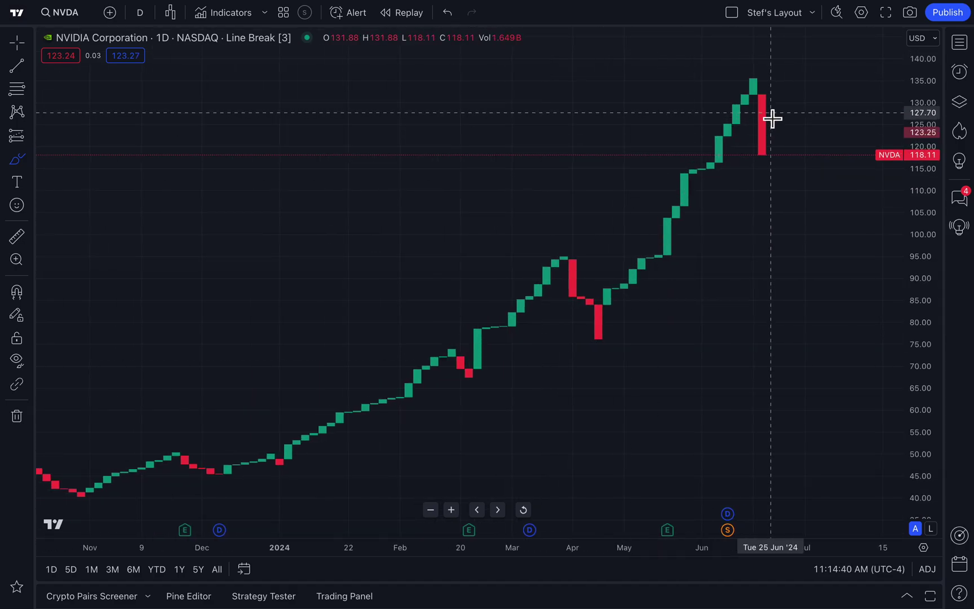
{"action": "scroll", "coordinate": [655, 314], "scroll_direction": "down", "scroll_amount": 5}
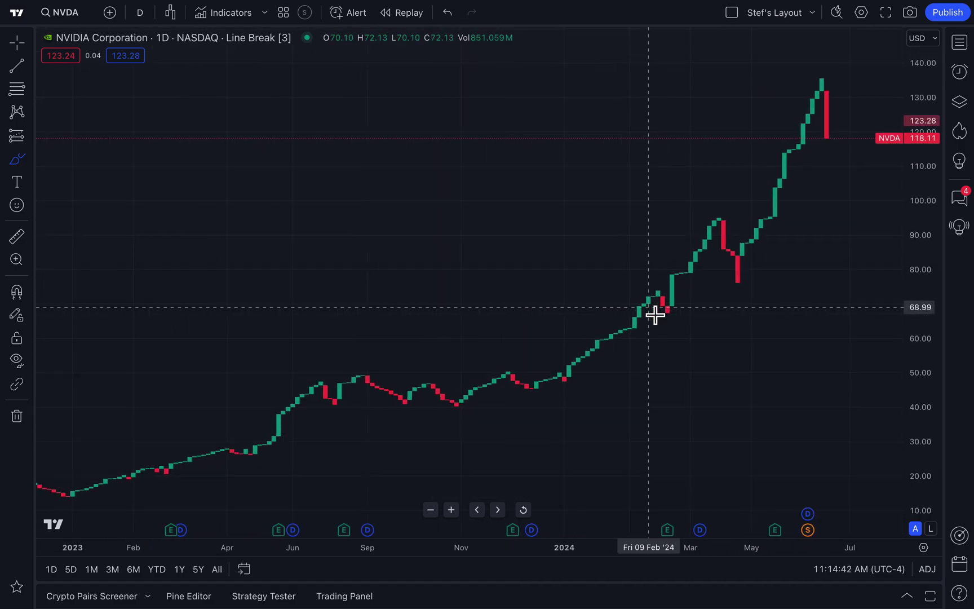
{"action": "scroll", "coordinate": [654, 314], "scroll_direction": "up", "scroll_amount": 1}
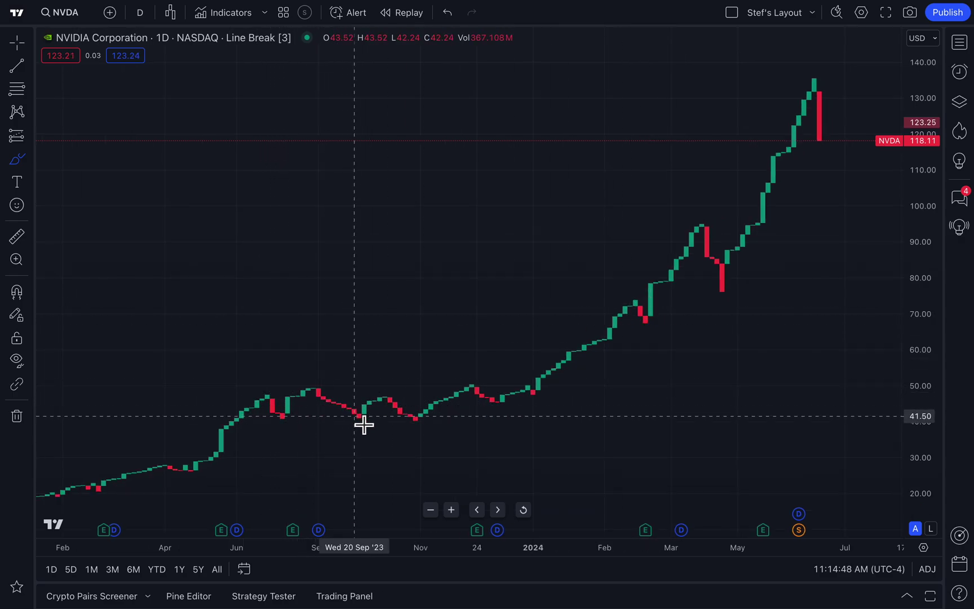
Circle the January 2024 reversal bars and the earliest far-left bars in blue.
{"action": "mouse_move", "coordinate": [541, 380]}
{"action": "left_mouse_down"}
{"action": "mouse_move", "coordinate": [522, 404]}
{"action": "mouse_move", "coordinate": [545, 383]}
{"action": "left_mouse_up"}
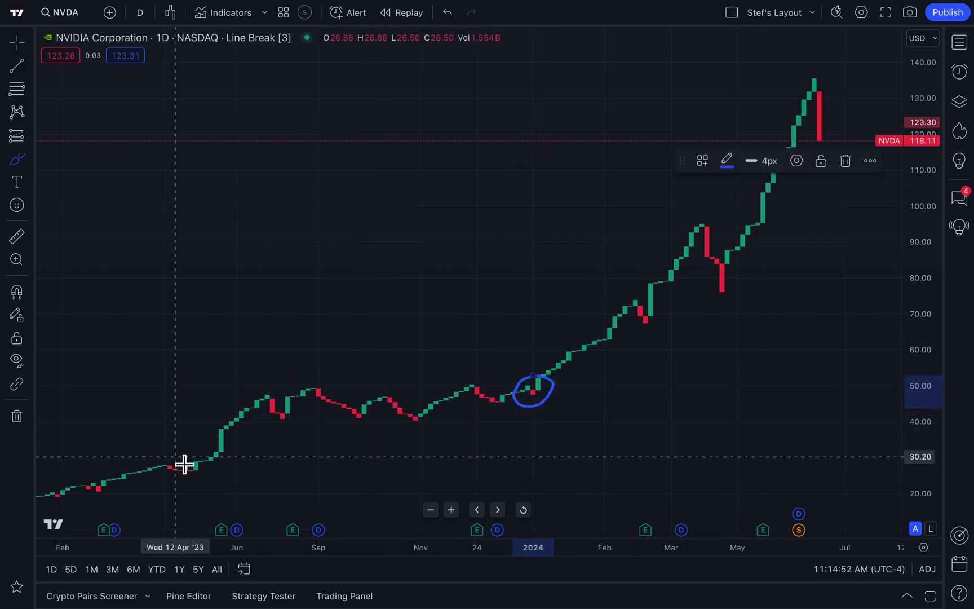
{"action": "mouse_move", "coordinate": [59, 494]}
{"action": "left_mouse_down"}
{"action": "mouse_move", "coordinate": [48, 496]}
{"action": "mouse_move", "coordinate": [73, 496]}
{"action": "mouse_move", "coordinate": [61, 486]}
{"action": "left_mouse_up"}
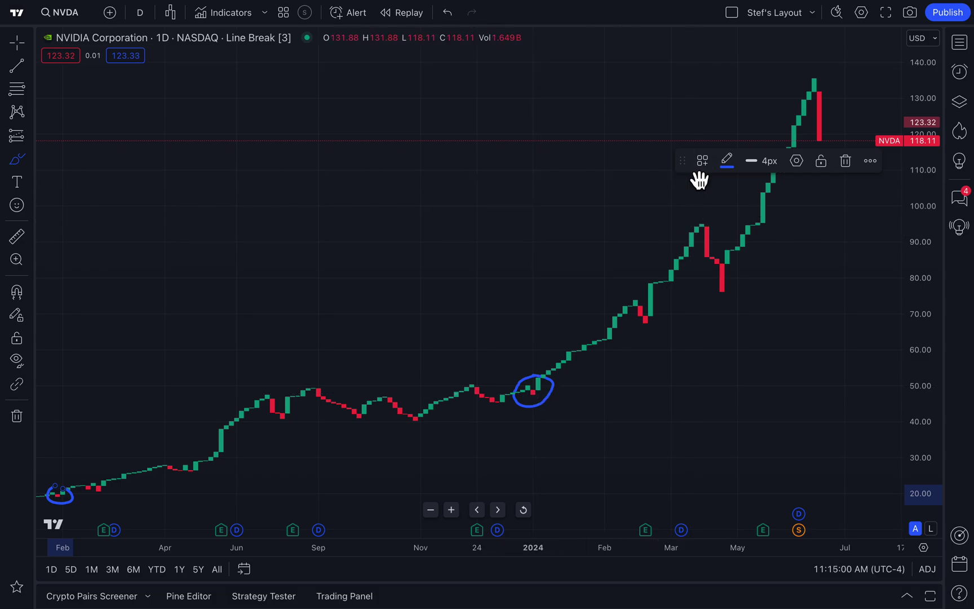
{"action": "left_click_drag", "start_coordinate": [699, 178], "coordinate": [92, 197]}
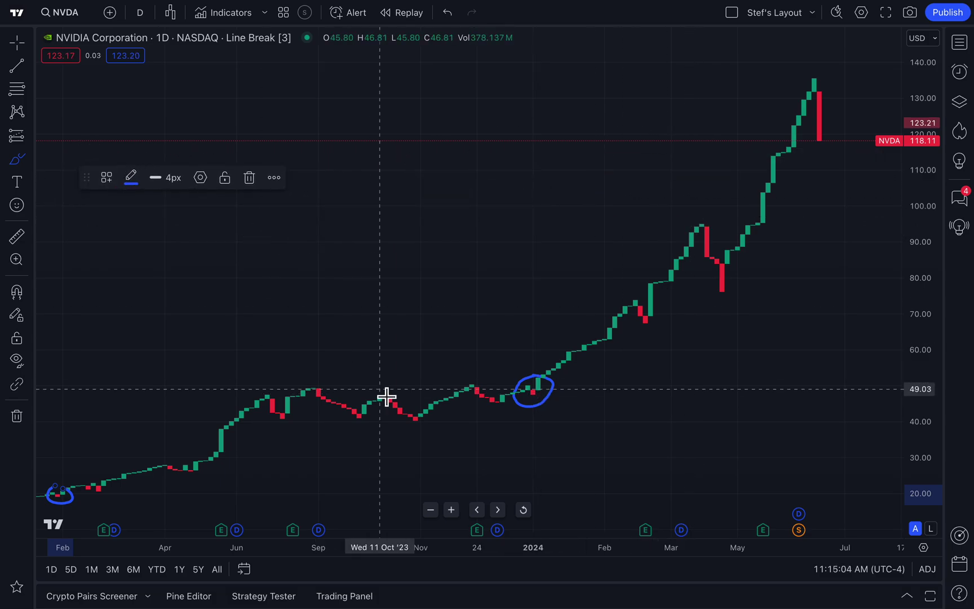
Remove the stray loop around the June 2024 rally and the arrow above the latest bar.
{"action": "mouse_move", "coordinate": [802, 70]}
{"action": "left_mouse_down"}
{"action": "mouse_move", "coordinate": [722, 179]}
{"action": "mouse_move", "coordinate": [728, 289]}
{"action": "mouse_move", "coordinate": [792, 211]}
{"action": "mouse_move", "coordinate": [830, 93]}
{"action": "mouse_move", "coordinate": [809, 82]}
{"action": "left_mouse_up"}
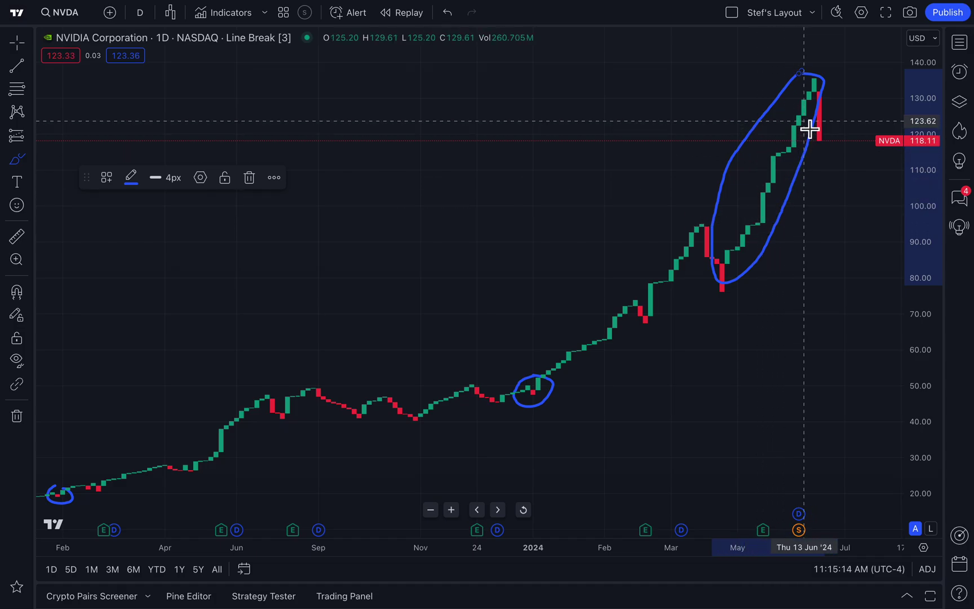
{"action": "key", "text": "Delete"}
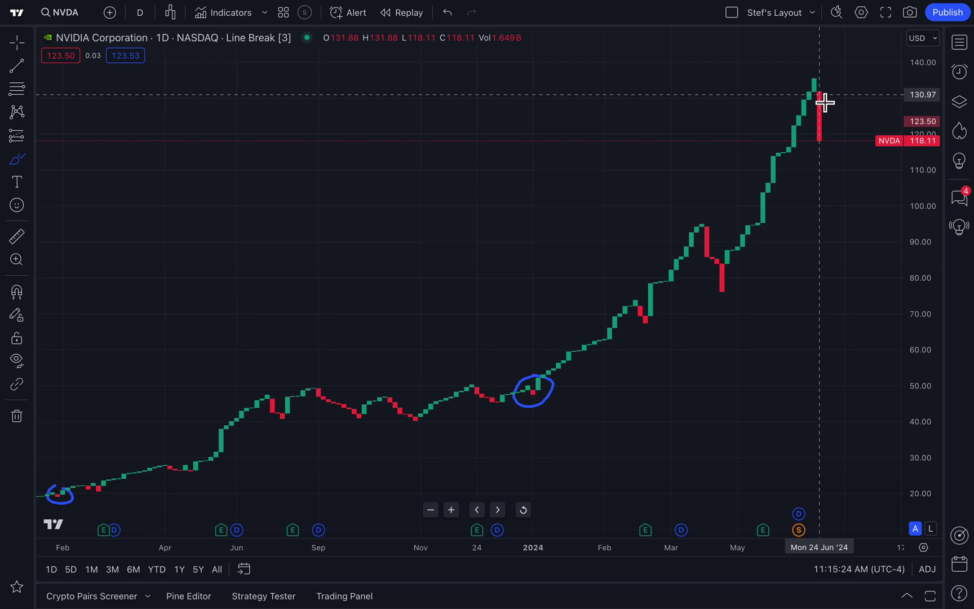
{"action": "mouse_move", "coordinate": [817, 91]}
{"action": "left_mouse_down"}
{"action": "mouse_move", "coordinate": [835, 42]}
{"action": "mouse_move", "coordinate": [835, 63]}
{"action": "left_mouse_up"}
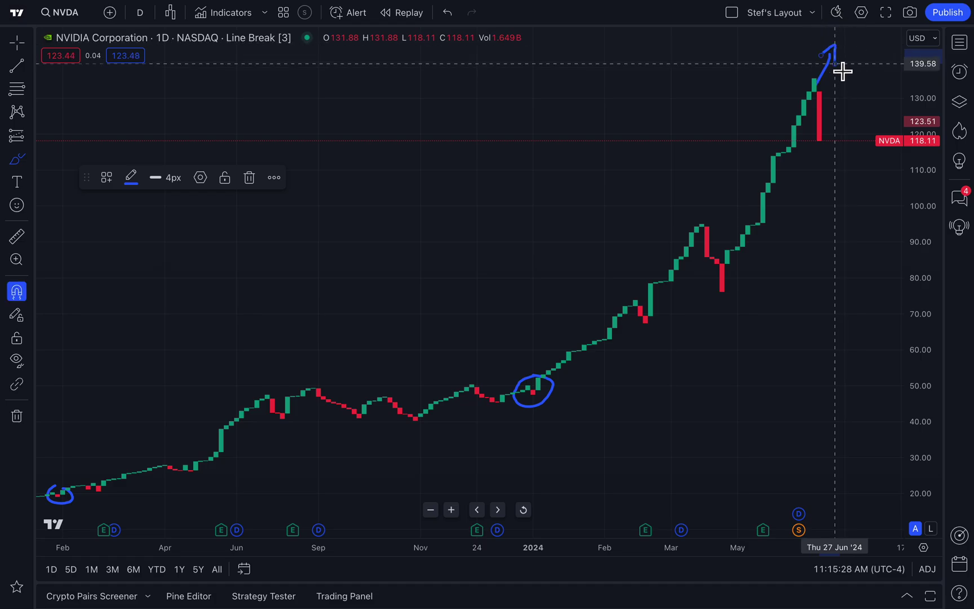
{"action": "key", "text": "ctrl+z"}
{"action": "key", "text": "ctrl+z"}
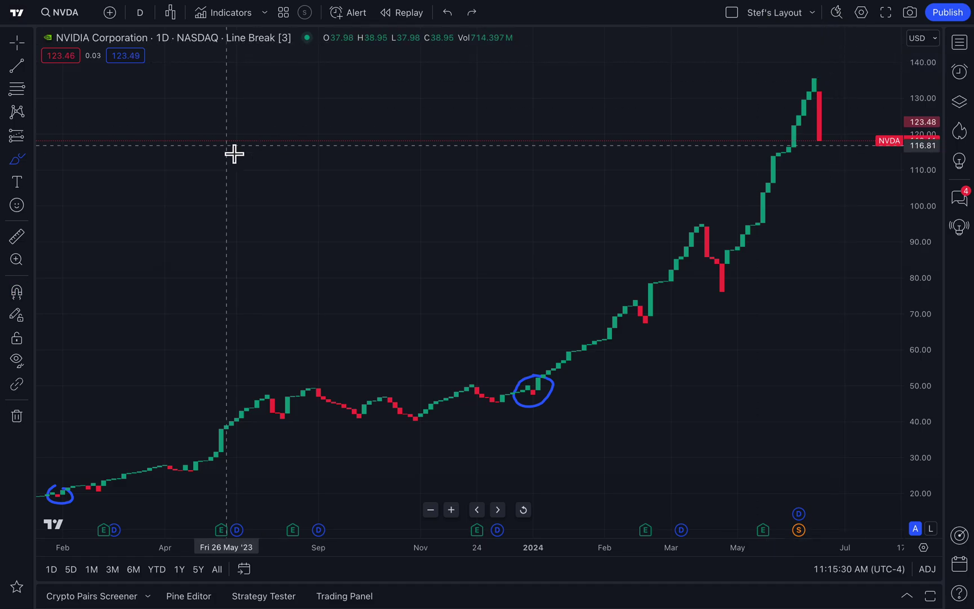
Toggle between candlesticks and Line Break twice, ending on Line Break [3].
{"action": "left_click", "coordinate": [178, 16]}
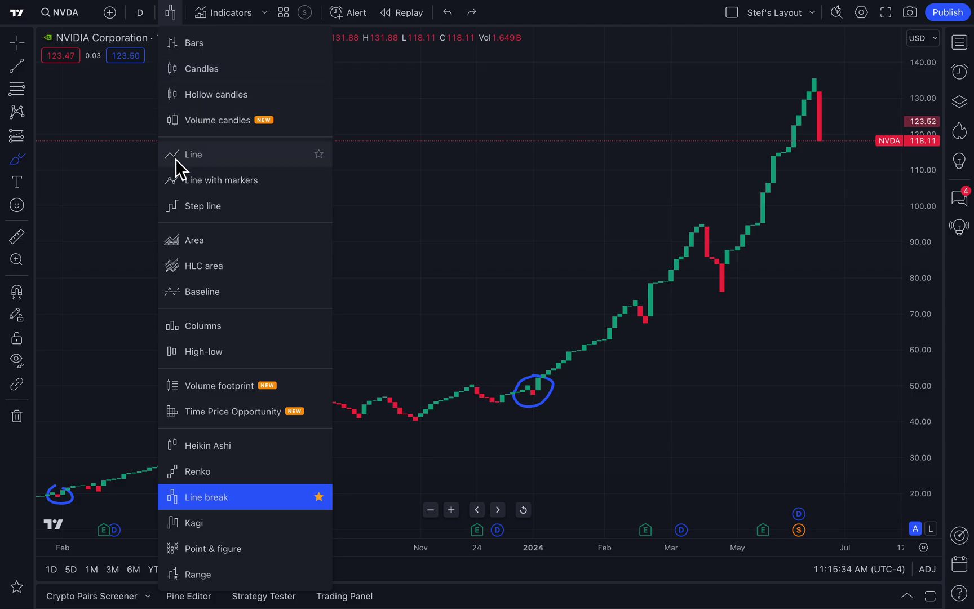
{"action": "left_click", "coordinate": [202, 70]}
{"action": "scroll", "coordinate": [482, 290], "scroll_direction": "up", "scroll_amount": 4}
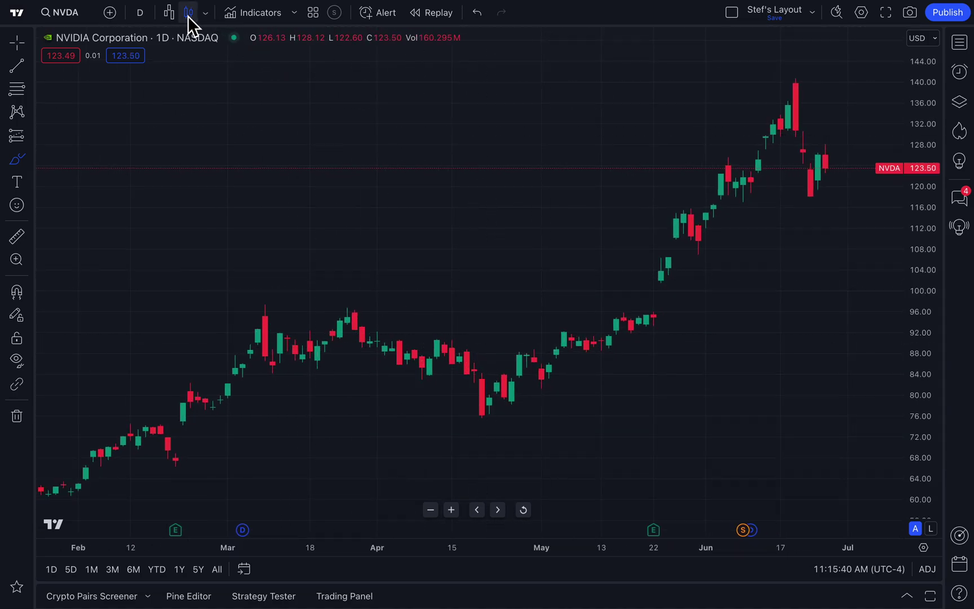
{"action": "left_click", "coordinate": [173, 15]}
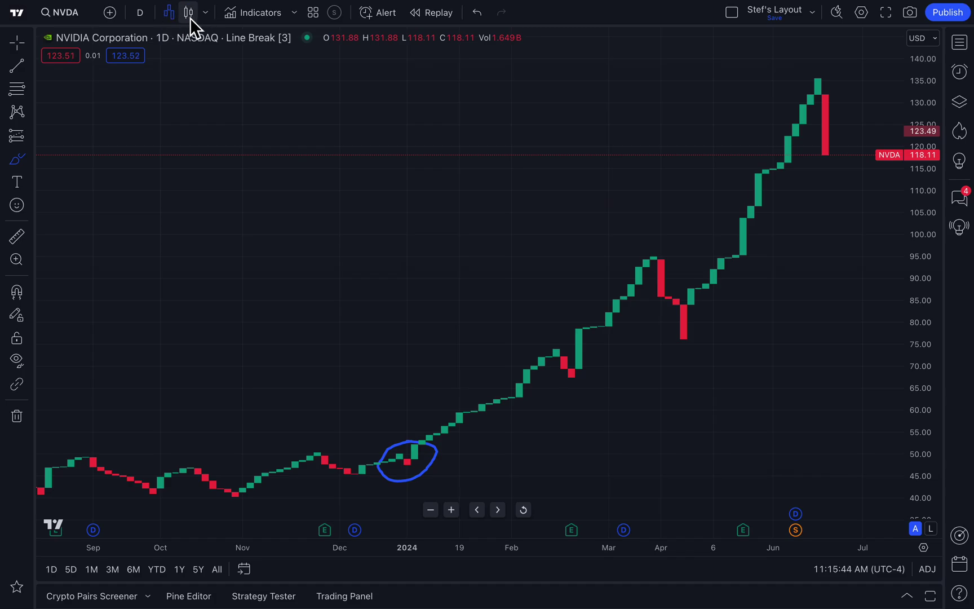
{"action": "left_click", "coordinate": [191, 17]}
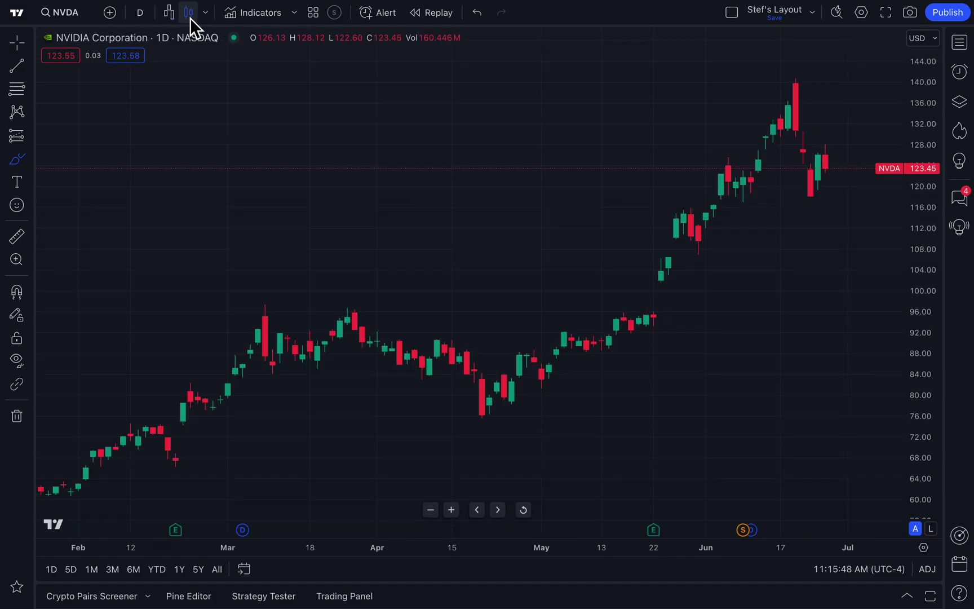
{"action": "left_click", "coordinate": [177, 18]}
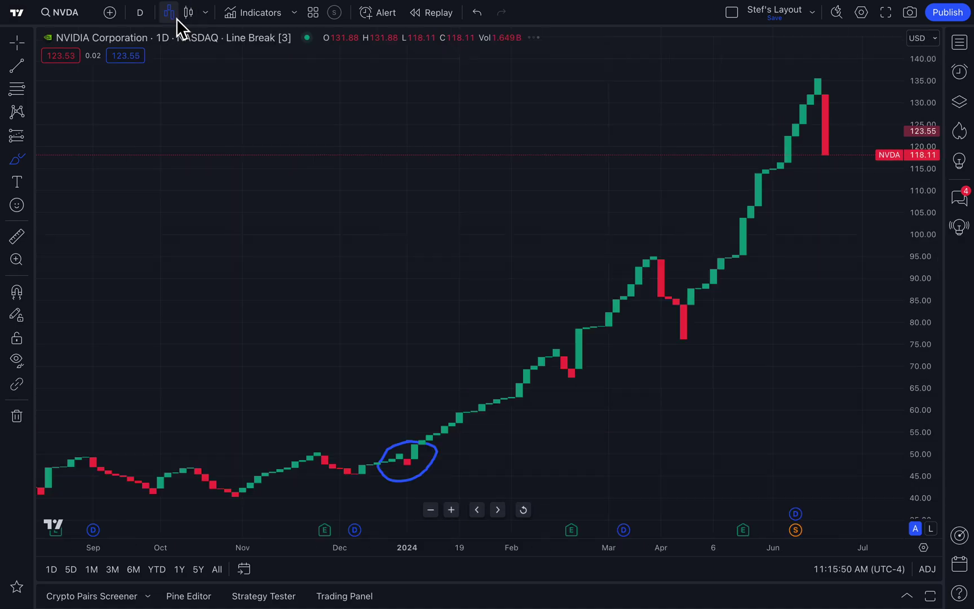
{"action": "scroll", "coordinate": [364, 237], "scroll_direction": "up", "scroll_amount": 5}
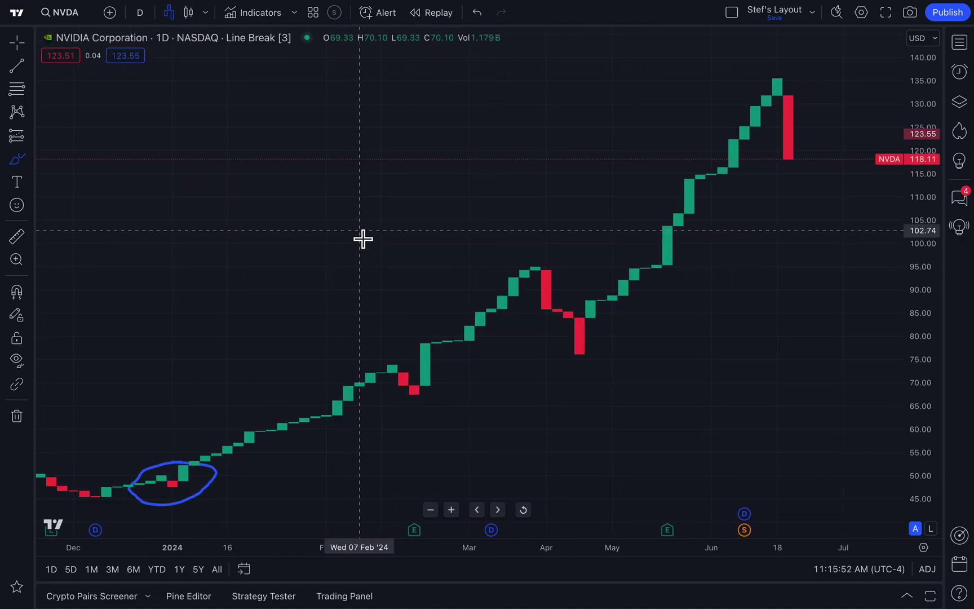